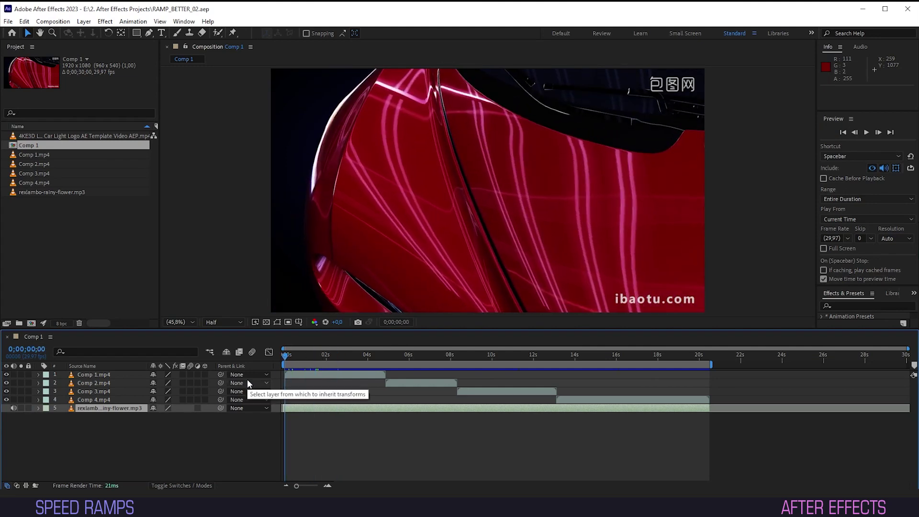
Step: Preview the comp, enable Time Remapping on Comp 1.mp4, and set the current time to 1;12
key("space")
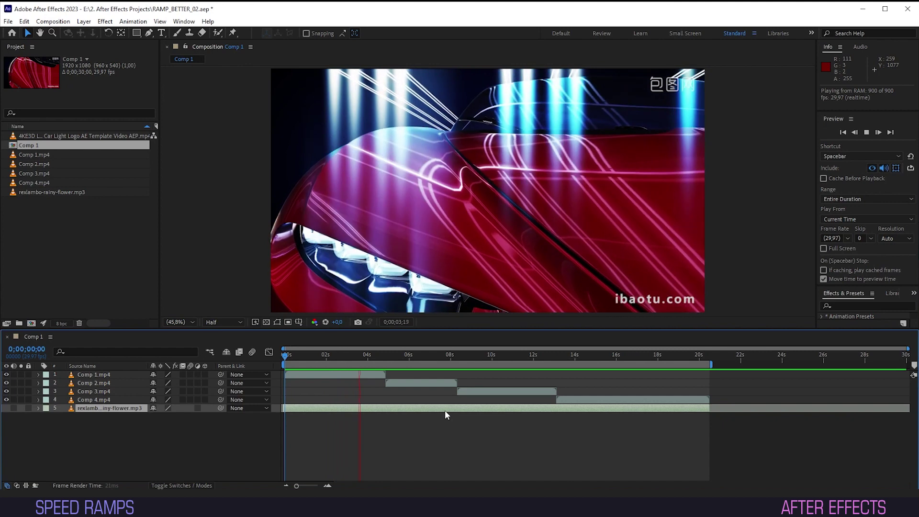
key("space")
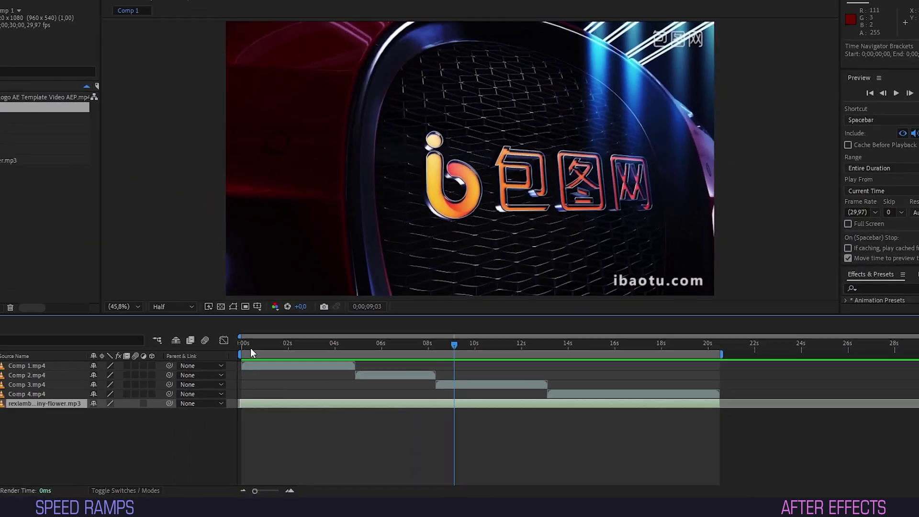
left_click(319, 375)
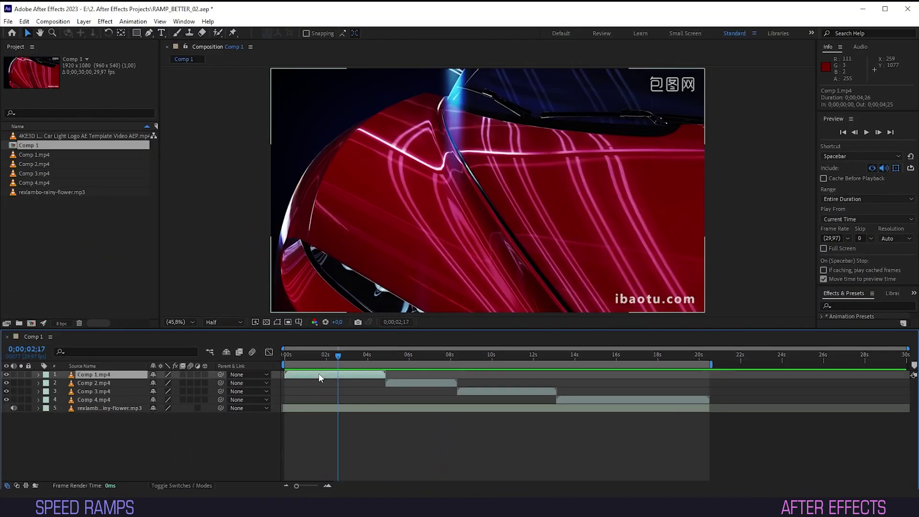
right_click(319, 373)
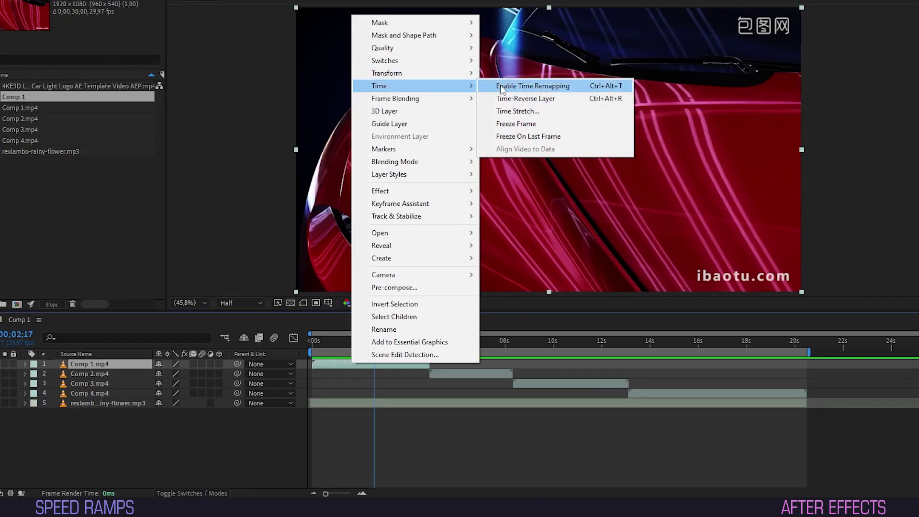
left_click(460, 136)
left_click_drag(372, 341, 333, 347)
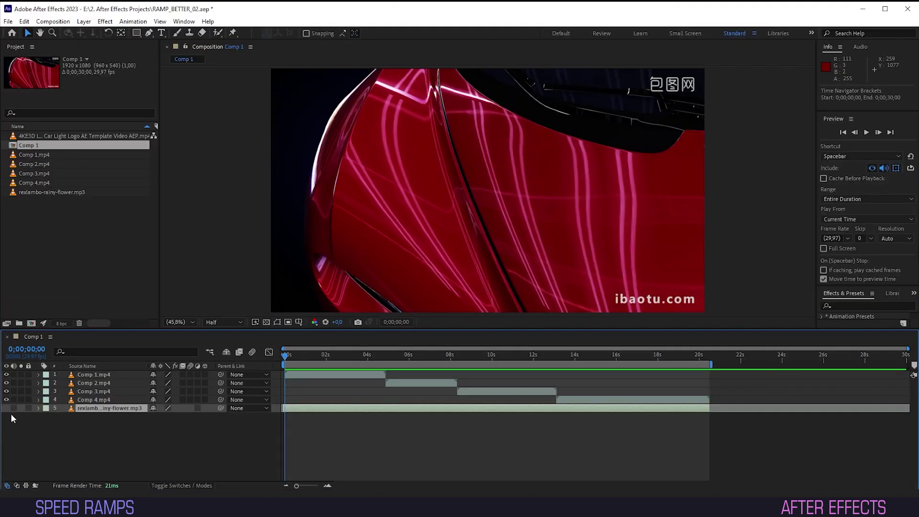
Step: Unmute rexlambo-rainy-flower.mp3, preview it with the car clips, then select Comp 1.mp4
left_click(14, 408)
key("space")
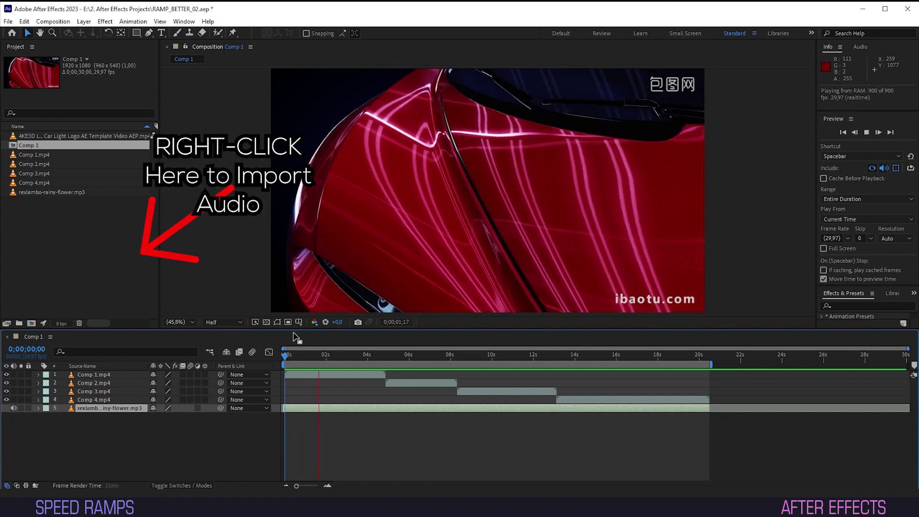
left_click(322, 376)
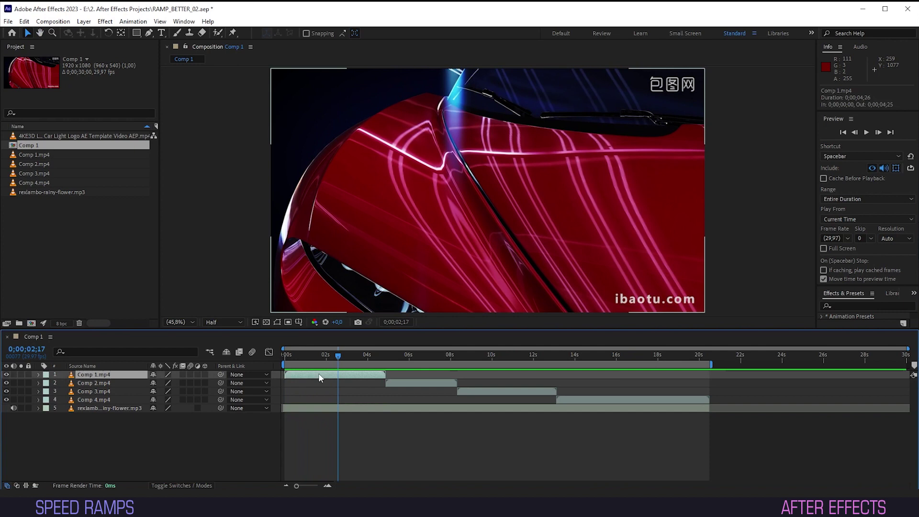
Step: Add a Time Remap keyframe at 2;09, pull the end keyframes earlier, and trim Comp 1.mp4 to the last keyframe
key("ctrl+alt+t")
left_click_drag(324, 355, 334, 354)
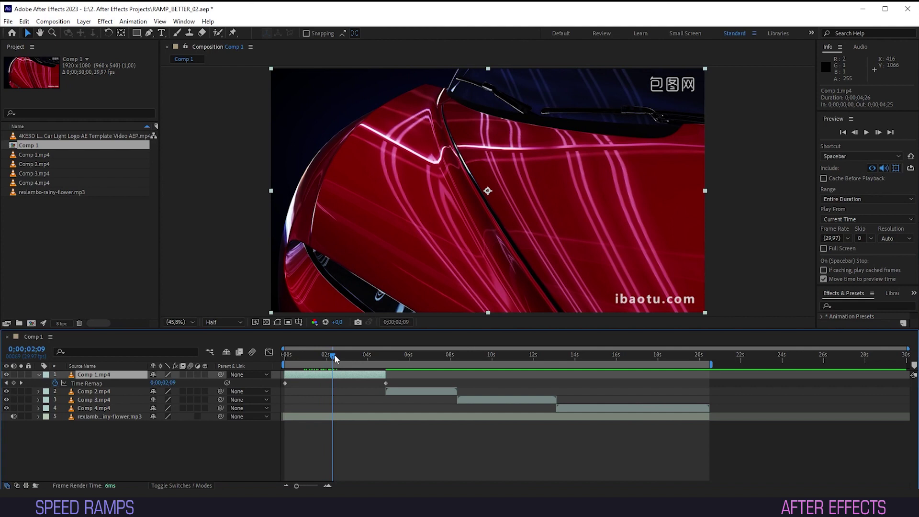
left_click(13, 383)
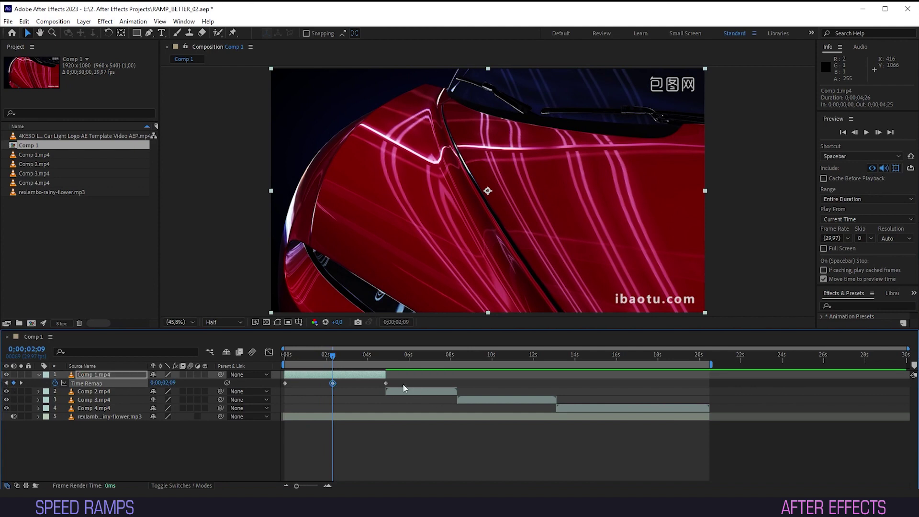
left_click(387, 383, "shift")
left_click_drag(333, 383, 303, 388)
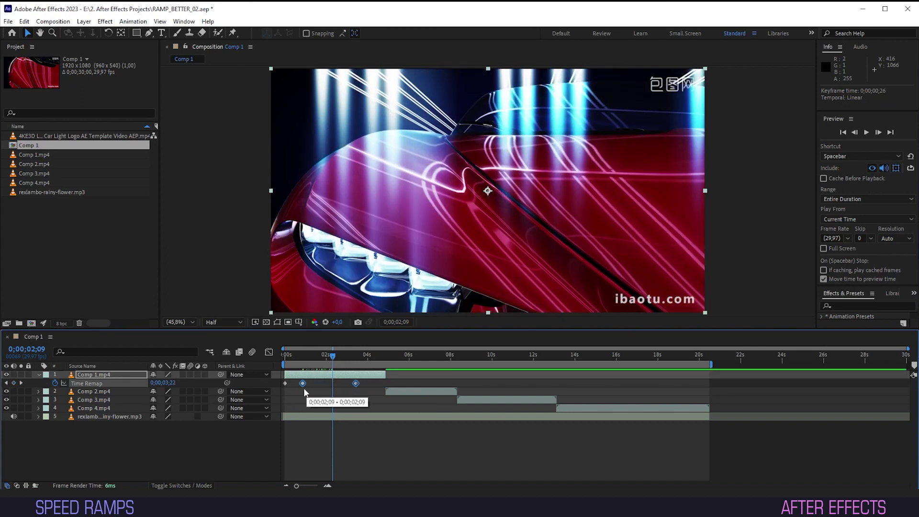
left_click(395, 378)
left_click_drag(385, 376, 262, 352)
Step: Preview the ramp, move the keyframe pair closer to the start, and preview again
key("space")
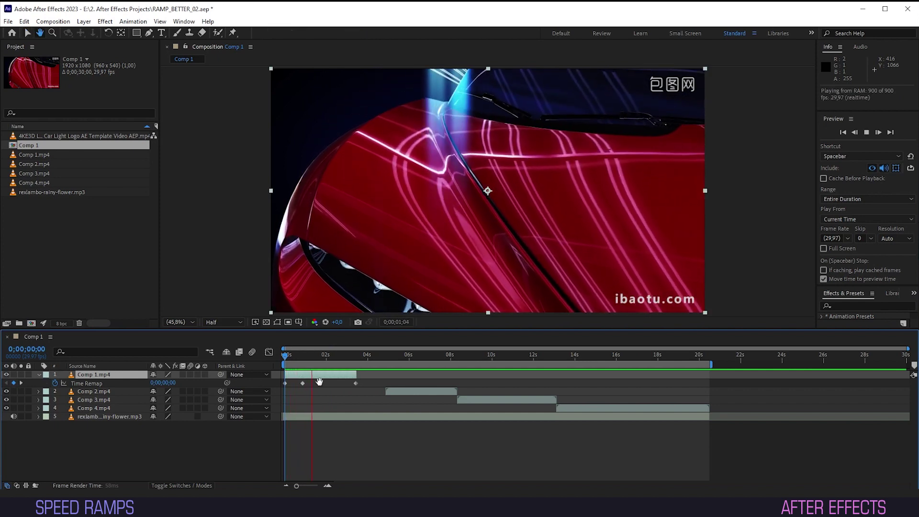
left_click(326, 357)
left_click_drag(326, 358, 284, 365)
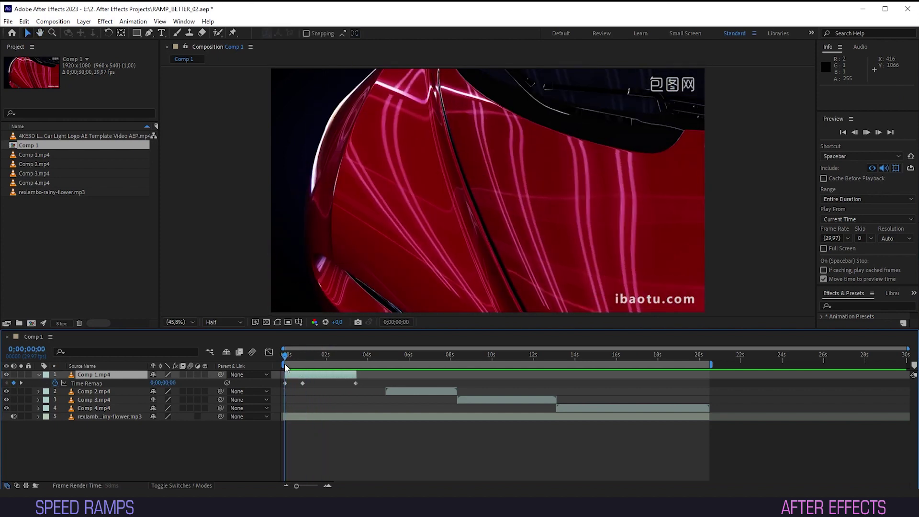
key("space")
key("space")
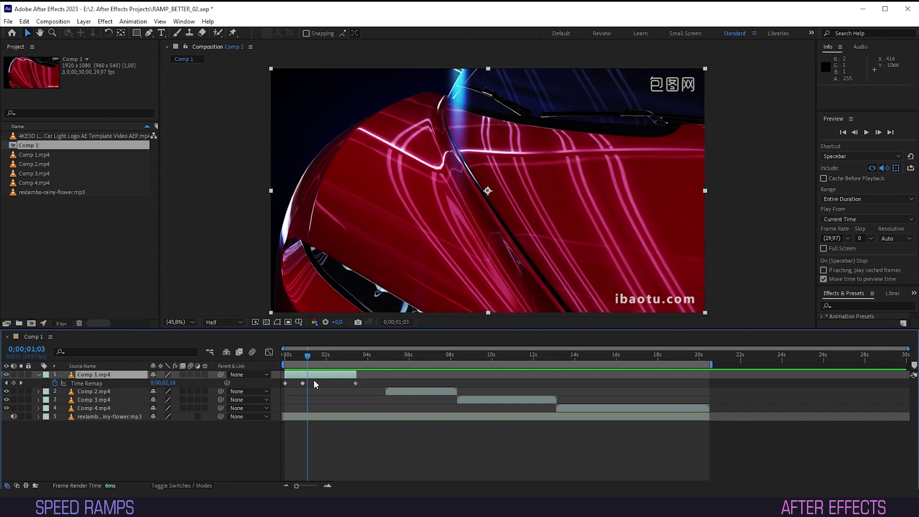
left_click(303, 383)
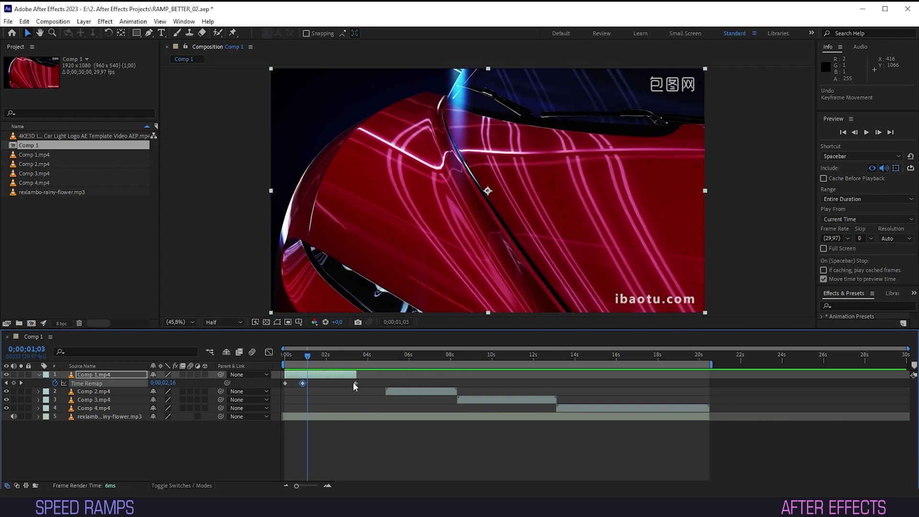
left_click_drag(356, 384, 348, 383)
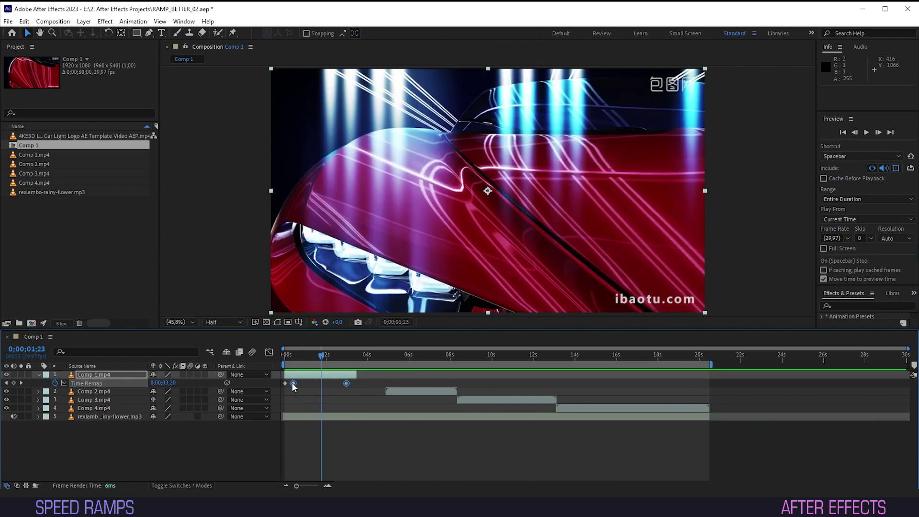
left_click_drag(293, 383, 290, 387)
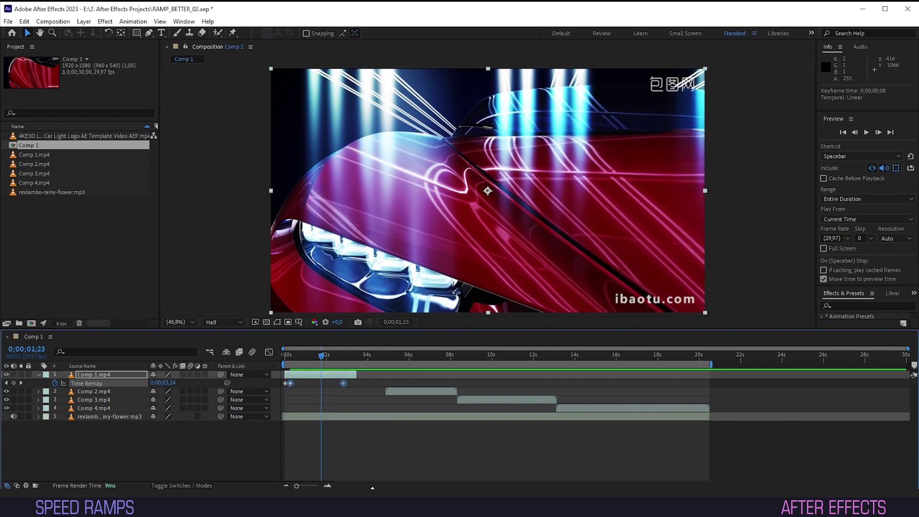
key("=")
left_click_drag(296, 355, 280, 352)
key("space")
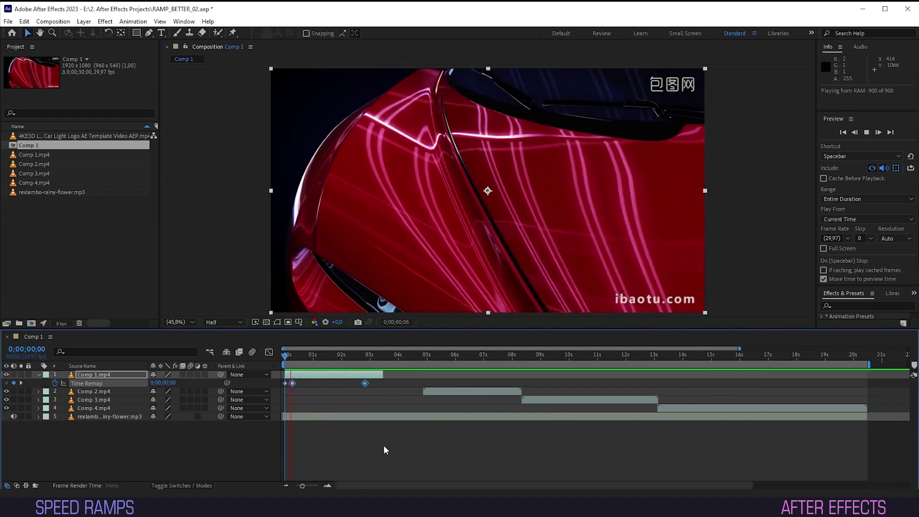
Step: Trim Comp 1.mp4's end shorter and add a Time Remap keyframe at 1;13, moved to 2;11
key("space")
left_click_drag(382, 376, 365, 382)
left_click(324, 359)
left_click_drag(325, 358, 325, 358)
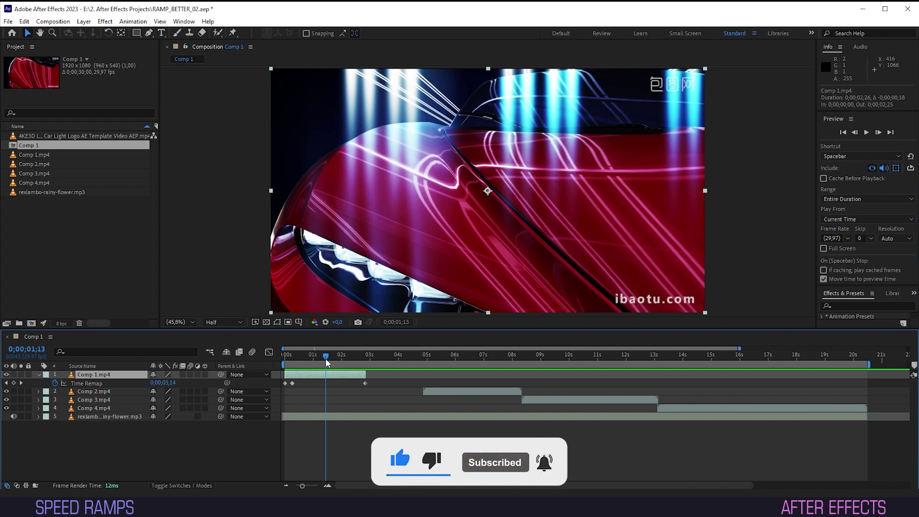
left_click(13, 382)
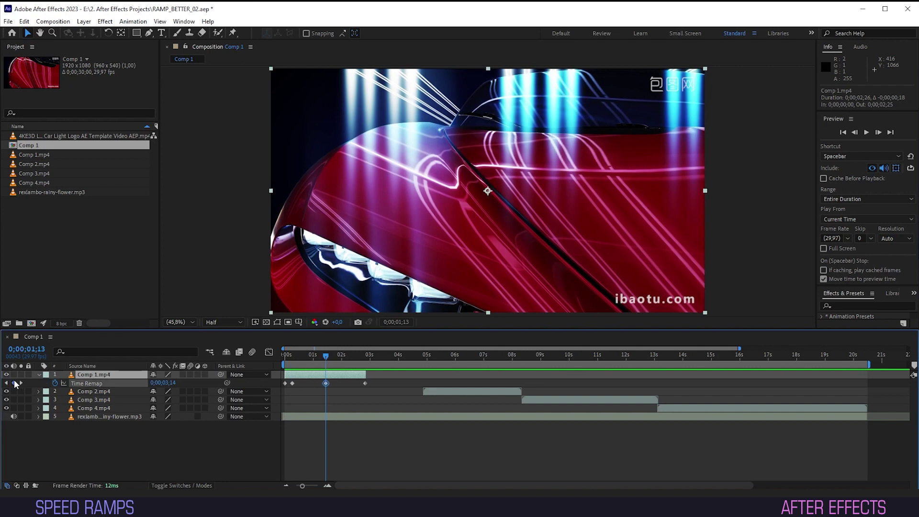
left_click_drag(325, 383, 354, 386)
Step: Preview the reshaped ramp, nudge the middle keyframe to 2;15, and preview from 1;08
left_click_drag(304, 358, 272, 369)
key("space")
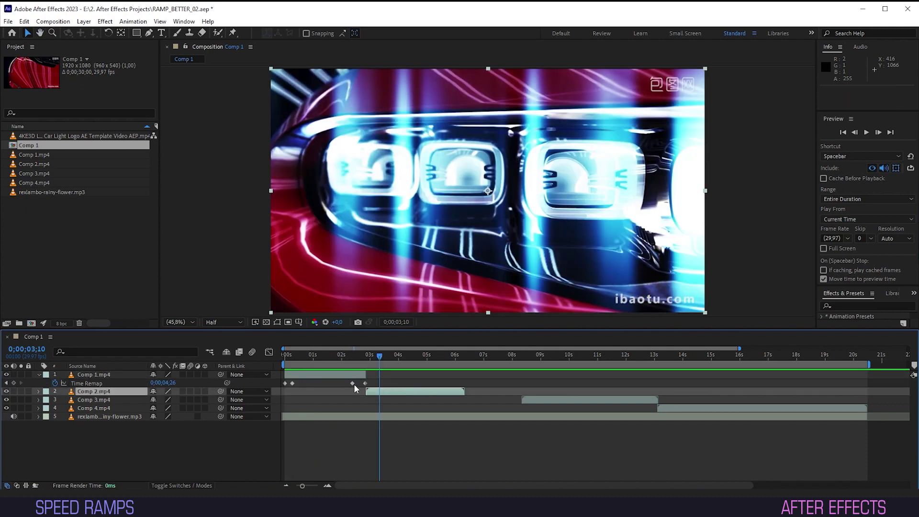
left_click_drag(353, 384, 355, 384)
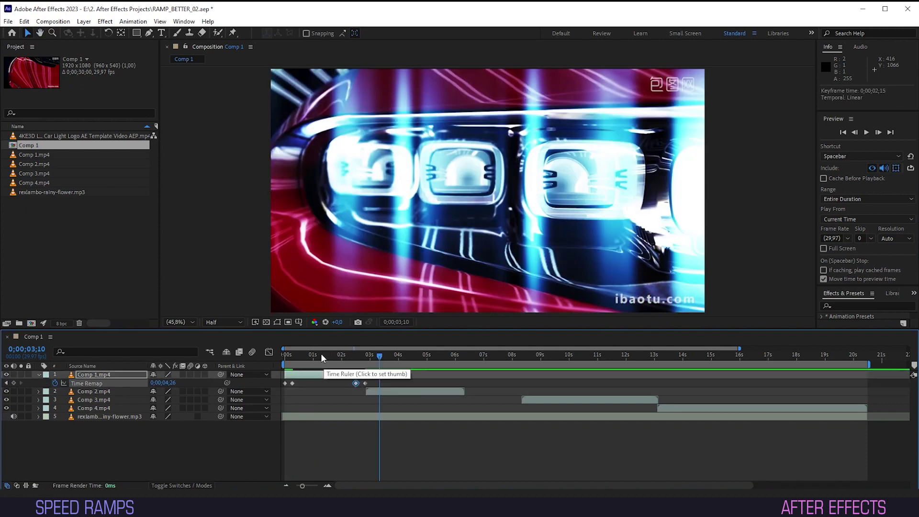
left_click(321, 354)
key("space")
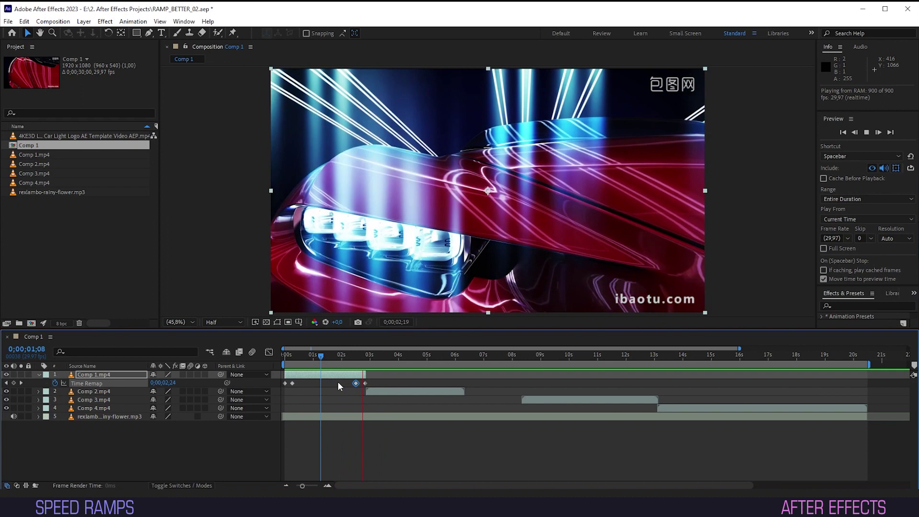
Step: Enable Time Remapping on Comp 2.mp4, add a keyframe at 4;14, and pull the last two keyframes earlier
left_click(364, 389)
right_click(387, 391)
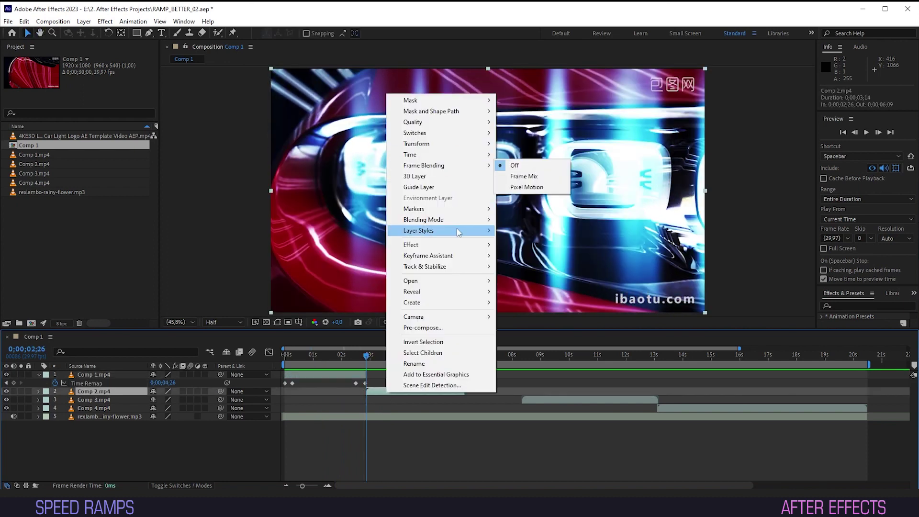
mouse_move(450, 154)
left_click(539, 155)
left_click_drag(366, 356, 412, 356)
left_click(13, 400)
left_click(464, 400, "shift")
left_click_drag(464, 400, 430, 392)
Step: Open Comp 2.mp4 on its own and preview its speed ramp from near 2 seconds
double_click(462, 392)
left_click(340, 355)
key("space")
key("space")
Step: On Comp 3.mp4, shift the selected Time Remap keyframes later, trim it to its last keyframe, and preview
left_click(192, 321)
left_click(390, 352)
left_click(183, 22)
mouse_move(201, 33)
left_click(378, 174)
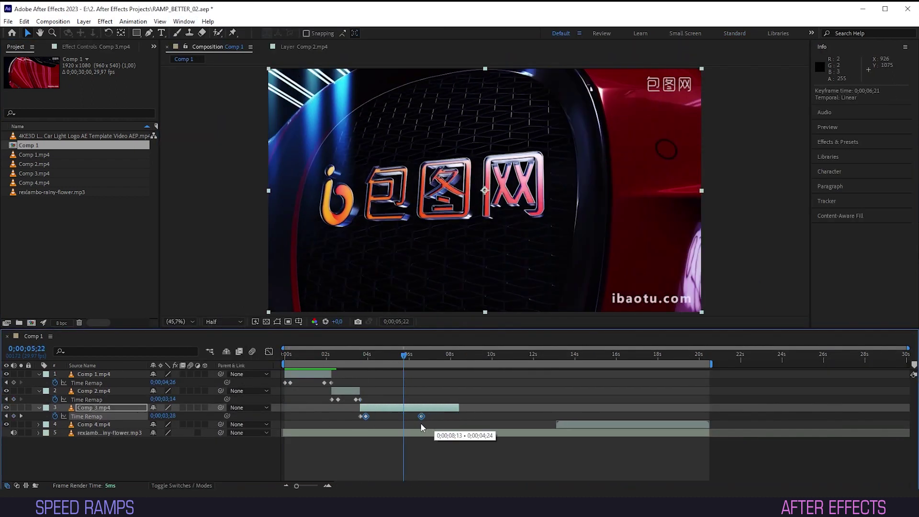
left_click_drag(421, 424, 424, 424)
left_click_drag(458, 407, 424, 407)
left_click(327, 355)
key("space")
Step: Preview the trimmed Comp 3.mp4 from 02;18 and 04;16, then pull its last Time Remap keyframe earlier
key("space")
left_click(345, 356)
key("space")
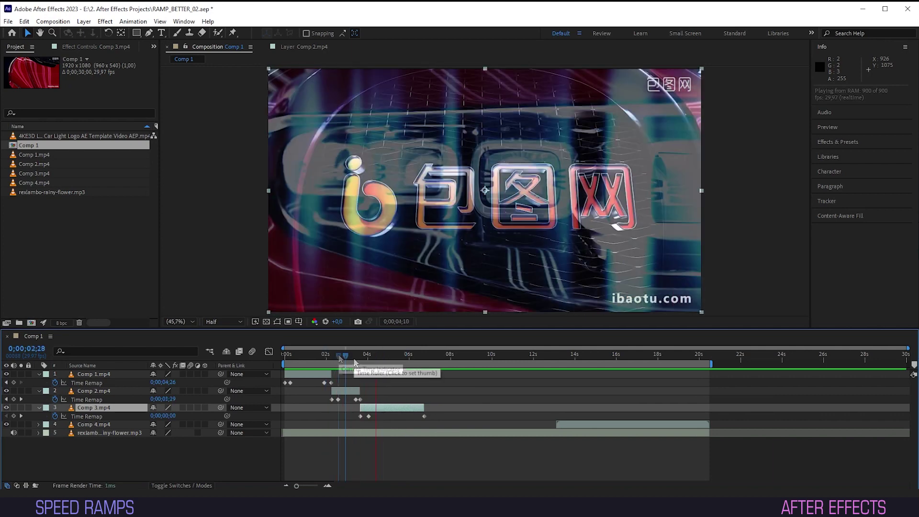
left_click(337, 355)
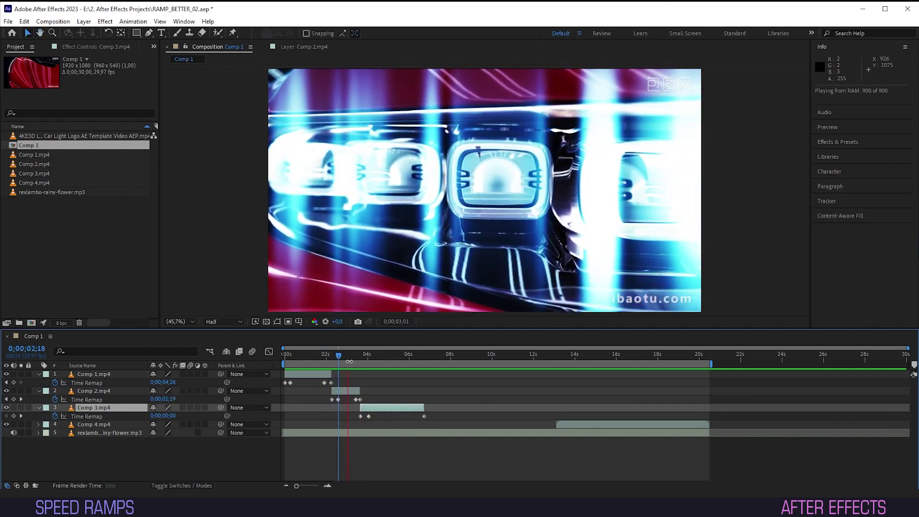
key("space")
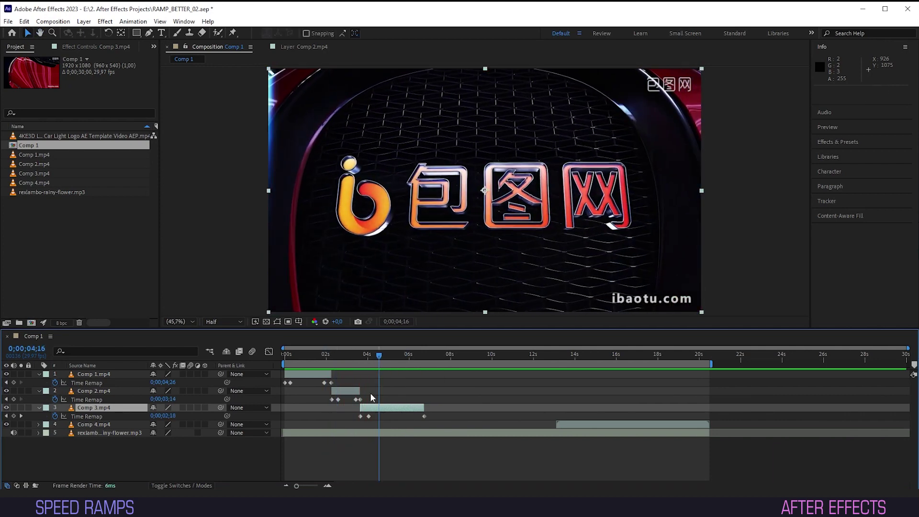
key("space")
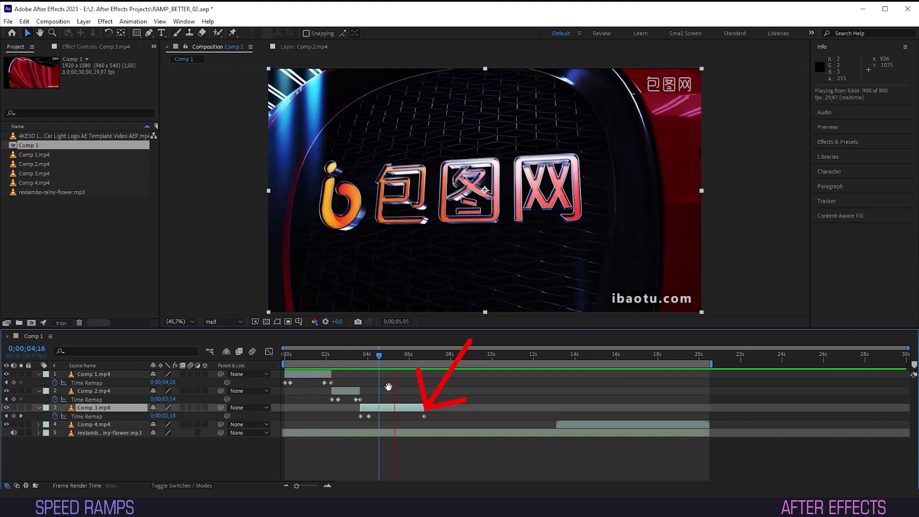
key("space")
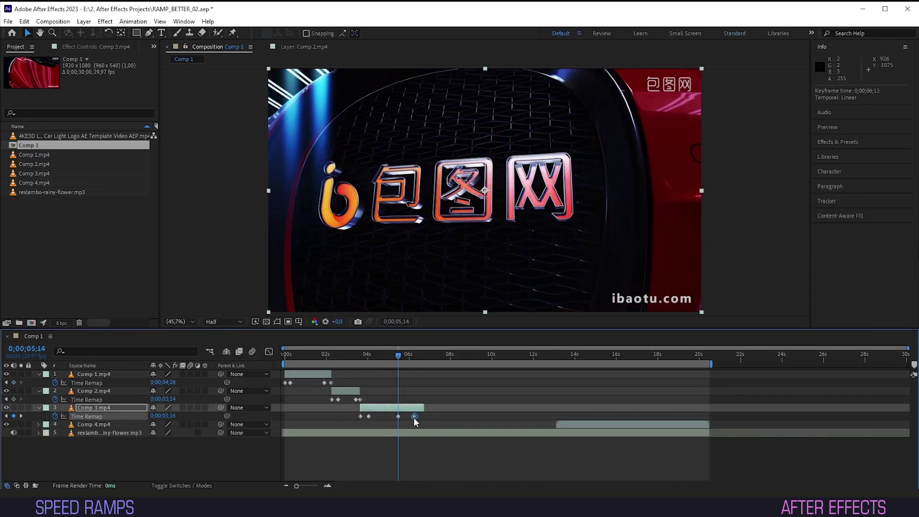
left_click_drag(425, 416, 406, 411)
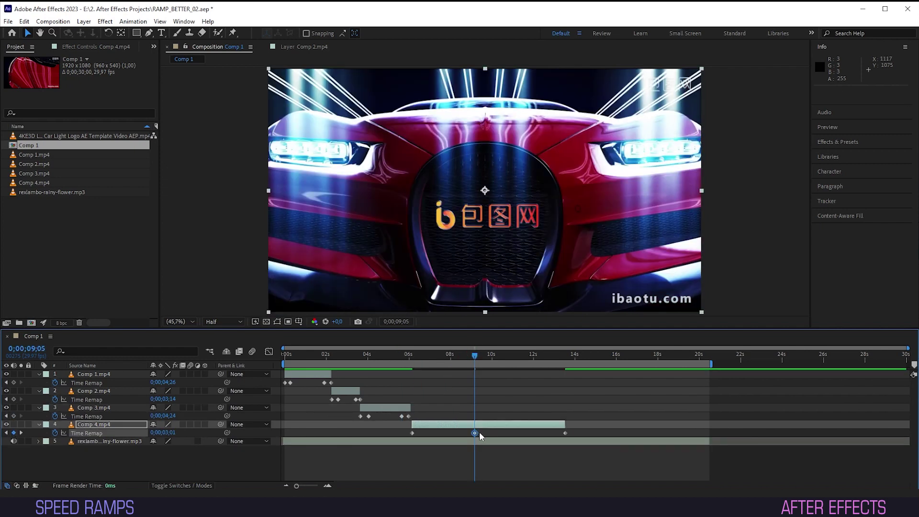
Step: Butt Comp 4.mp4 against the end of Comp 3.mp4 and preview it from 4;28
left_click_drag(475, 433, 427, 433)
left_click(388, 356)
key("space")
key("space")
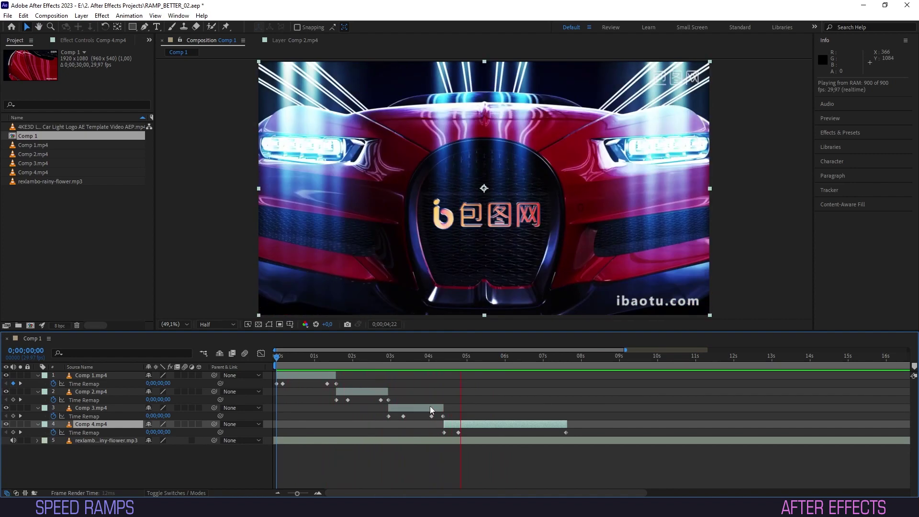
key("space")
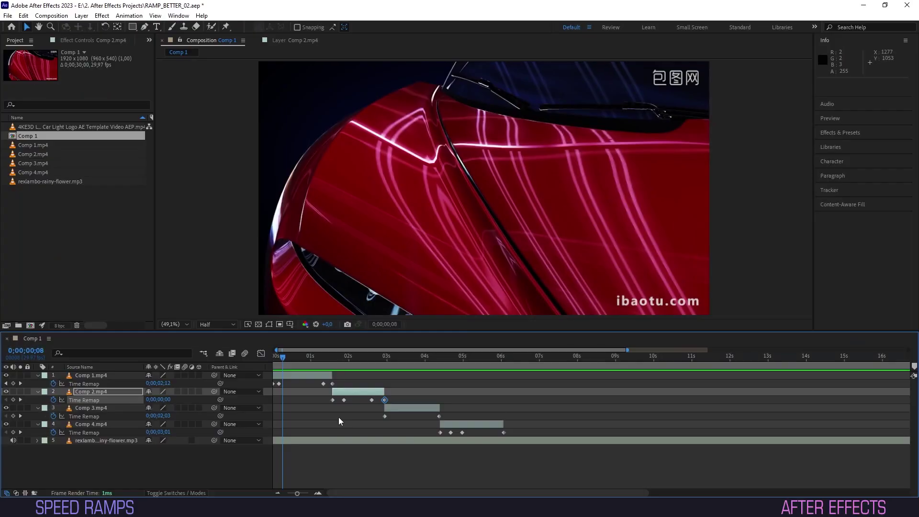
Step: Jump to Comp 2.mp4's final Time Remap keyframe, scrub its value, and preview the sequence
key("space")
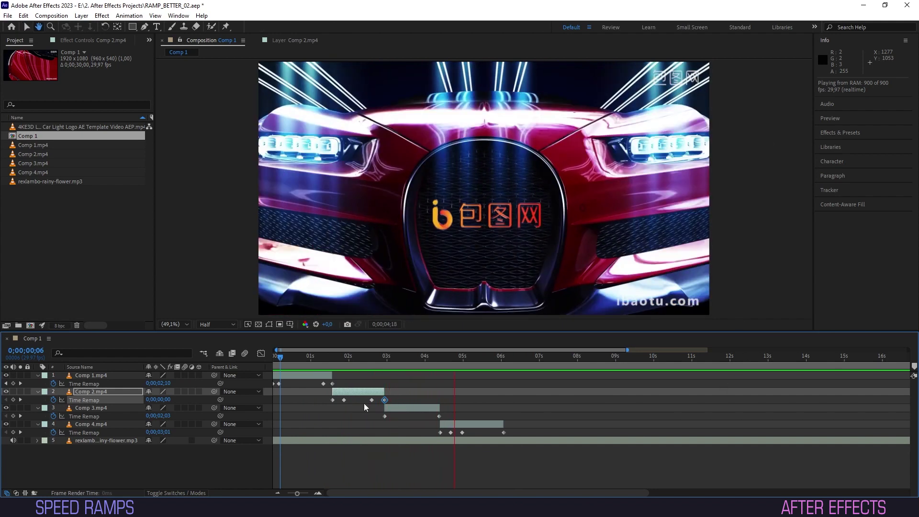
left_click(368, 358)
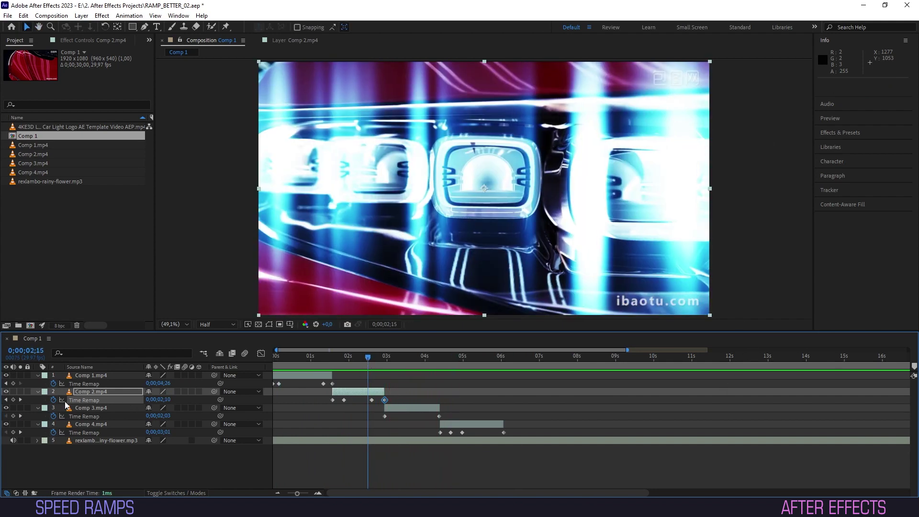
left_click(20, 400)
left_click(20, 400)
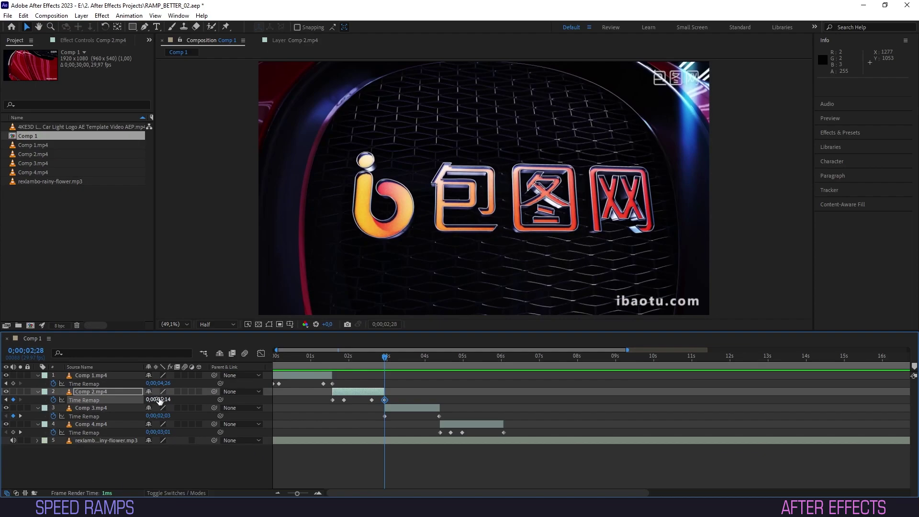
left_click_drag(159, 400, 2, 419)
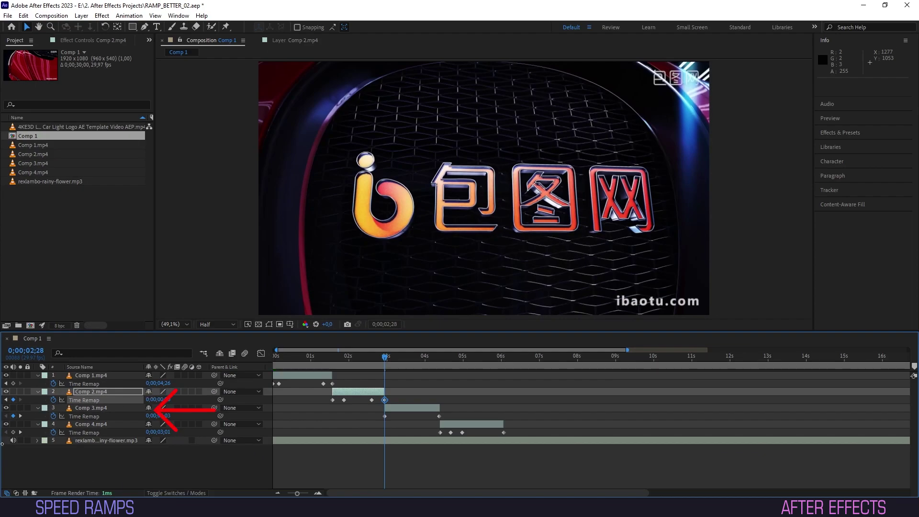
key("space")
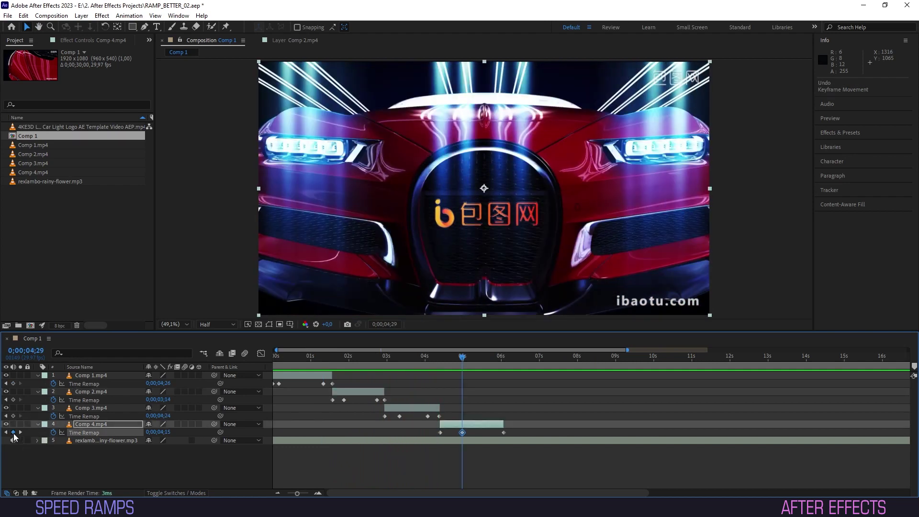
Step: Add a Time Remap keyframe on Comp 4.mp4 at 5;13 by scrubbing its value, then preview from 4;10
left_click(477, 358)
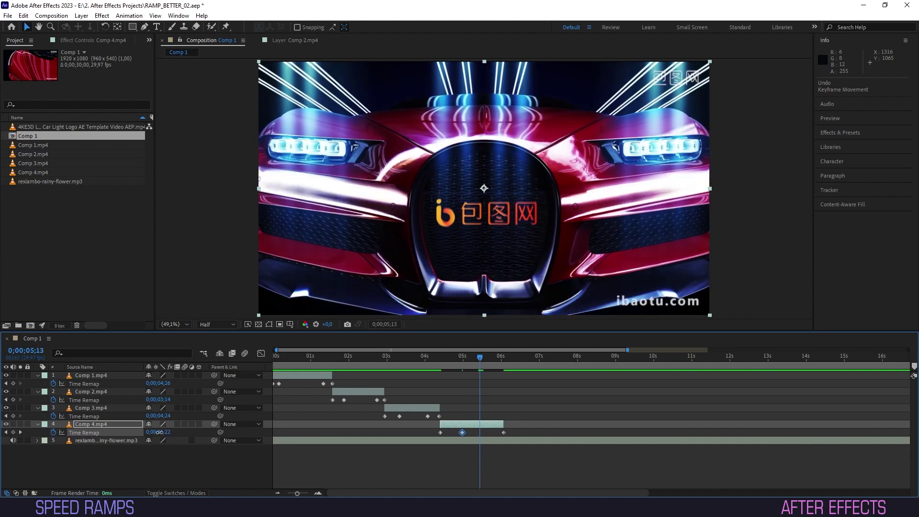
left_click_drag(158, 432, 3, 448)
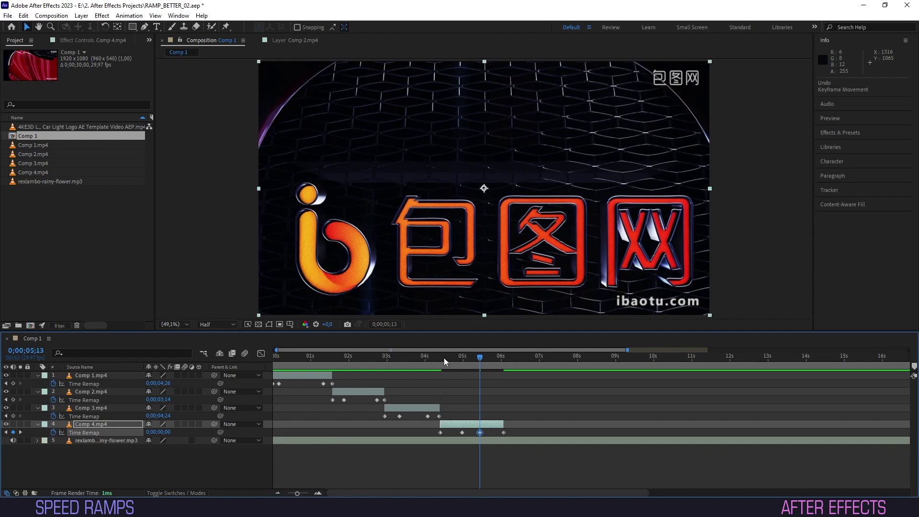
left_click(437, 358)
key("space")
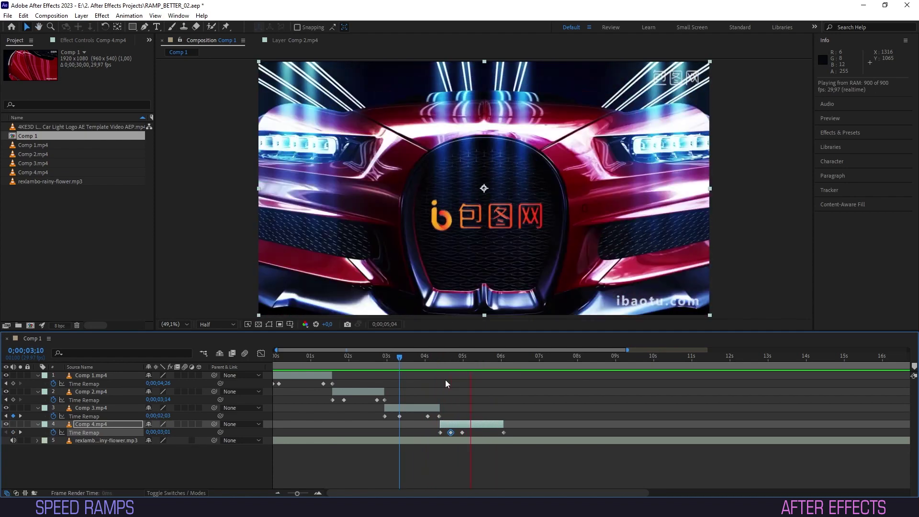
key("space")
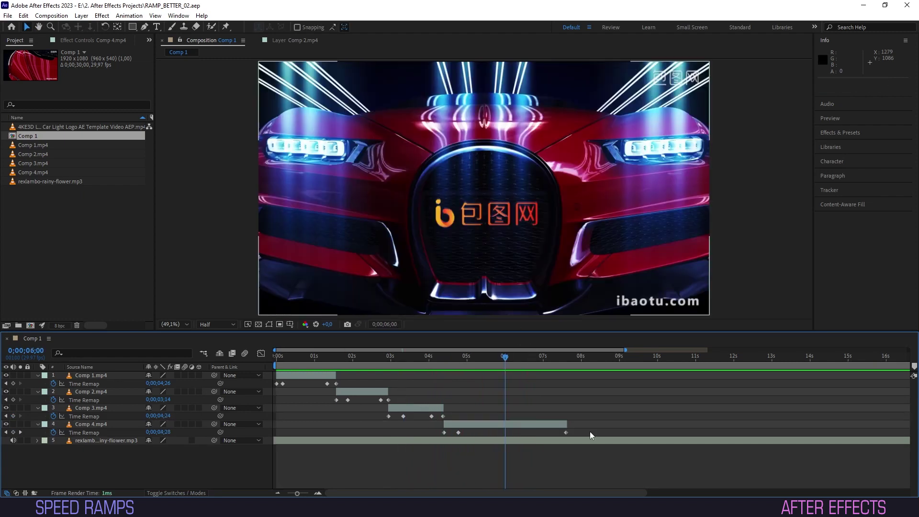
Step: Apply Easy Ease (F9) to all the speed-ramp keyframes and play from the start
left_click_drag(590, 432, 241, 382)
key("F9")
key("Home")
key("space")
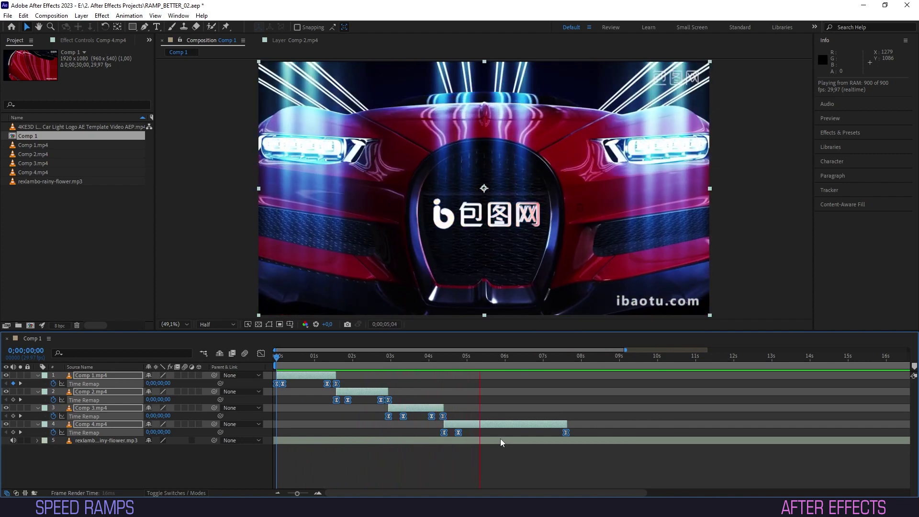
Step: Display the Time Remap speed curves of Comp 1 through Comp 4.mp4 together in the graph editor
key("space")
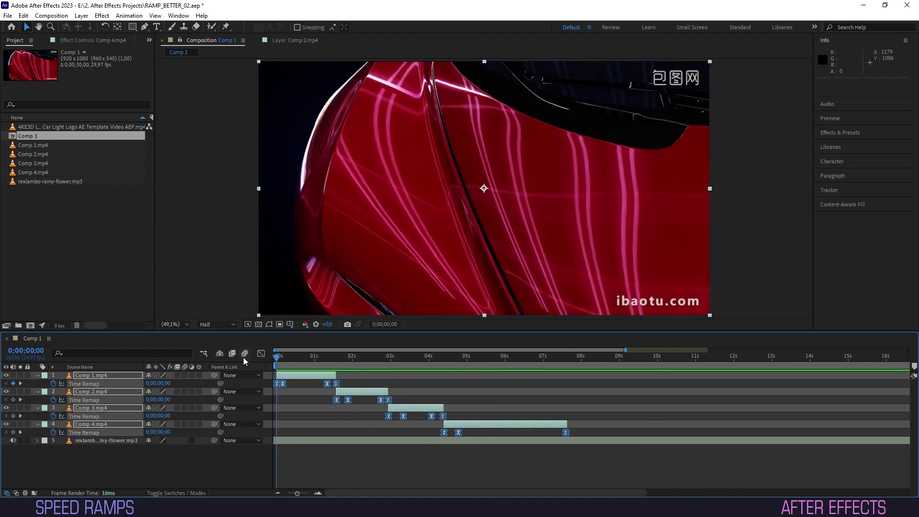
left_click(261, 353)
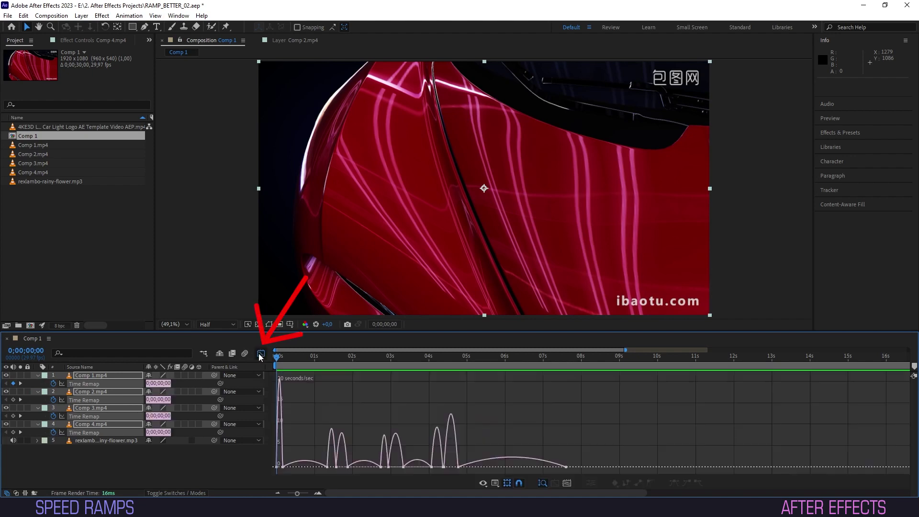
left_click(104, 384)
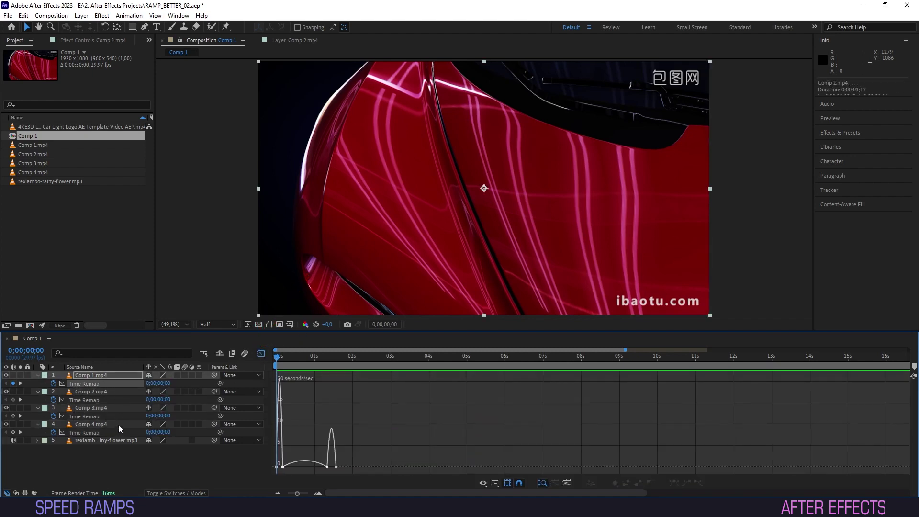
left_click(99, 401, "shift")
left_click(99, 417, "shift")
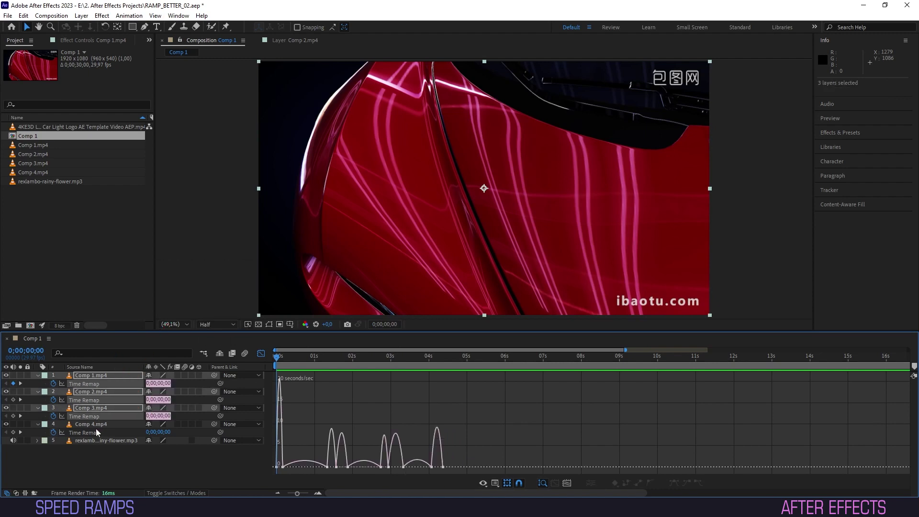
left_click(89, 433, "shift")
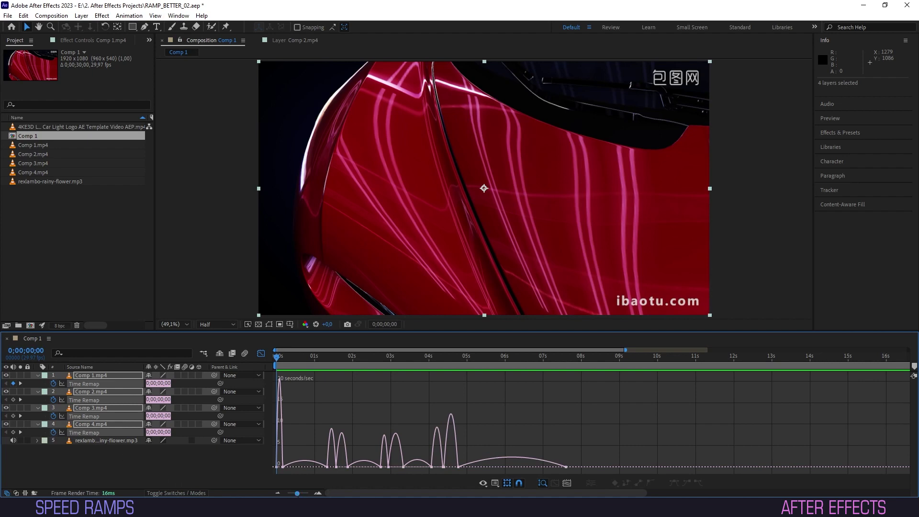
left_click_drag(297, 493, 300, 494)
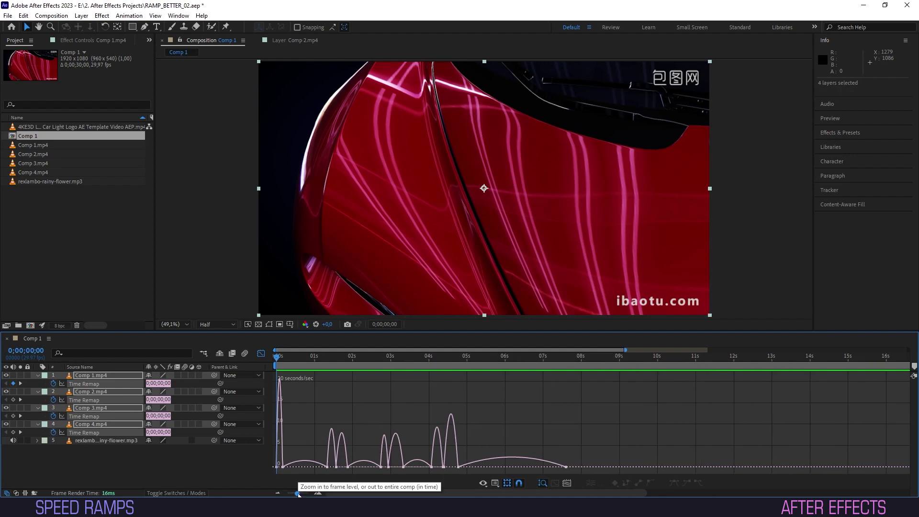
mouse_move(301, 494)
left_mouse_down()
mouse_move(288, 493)
mouse_move(296, 493)
left_mouse_up()
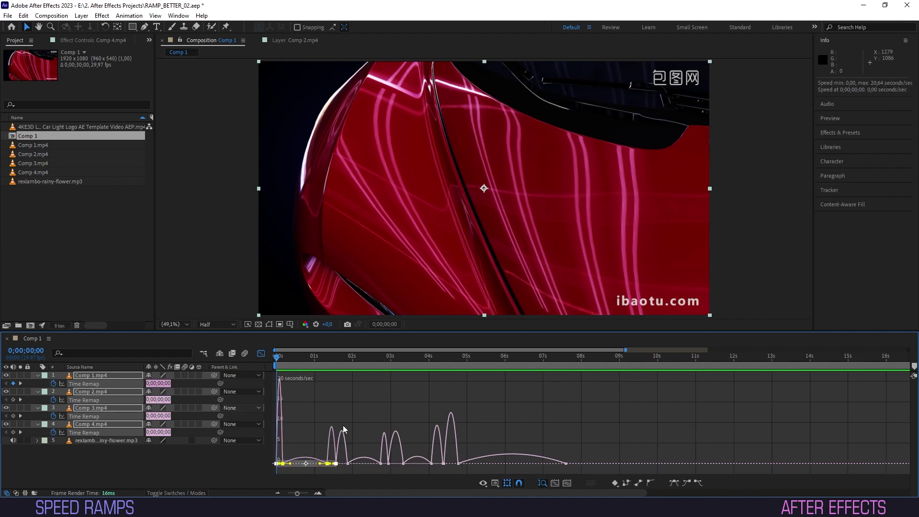
Step: Zoom the Speed Graph in to individual frames and select Comp 1's speed keyframe at 05f
right_click(349, 414)
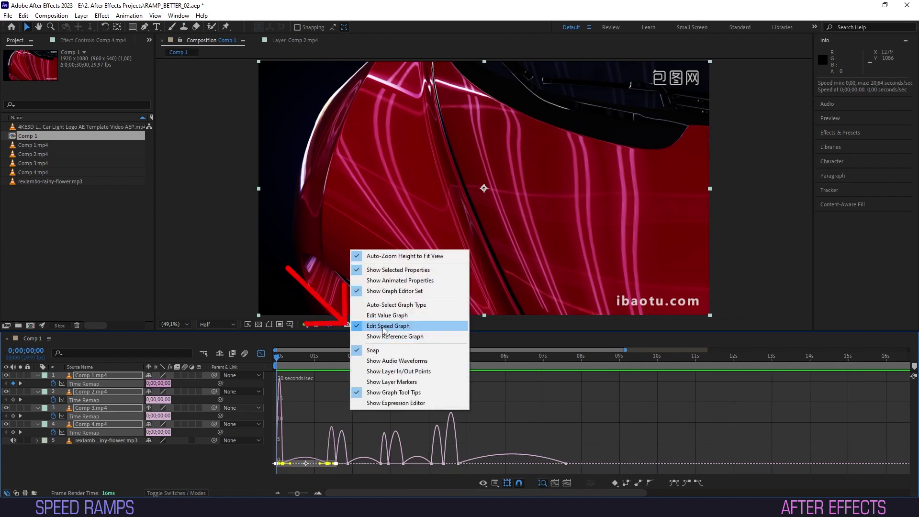
left_click_drag(298, 493, 309, 493)
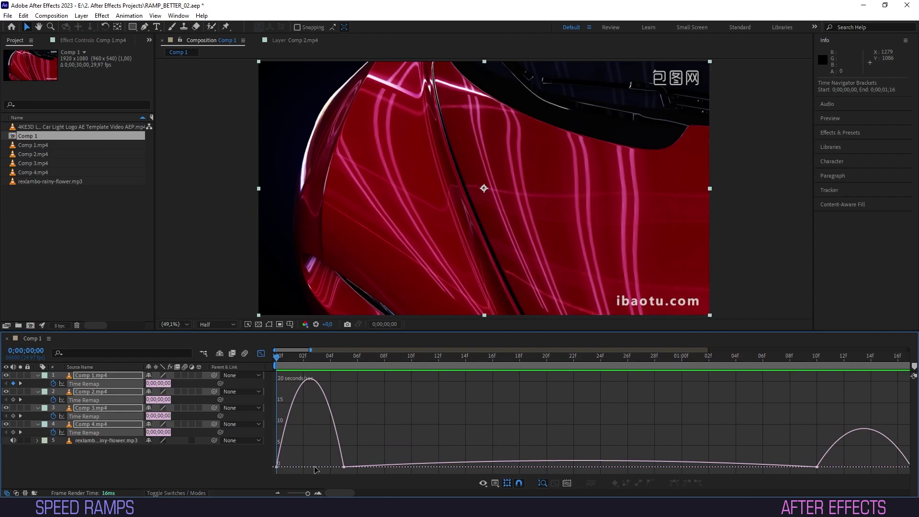
mouse_move(316, 437)
left_click(343, 467)
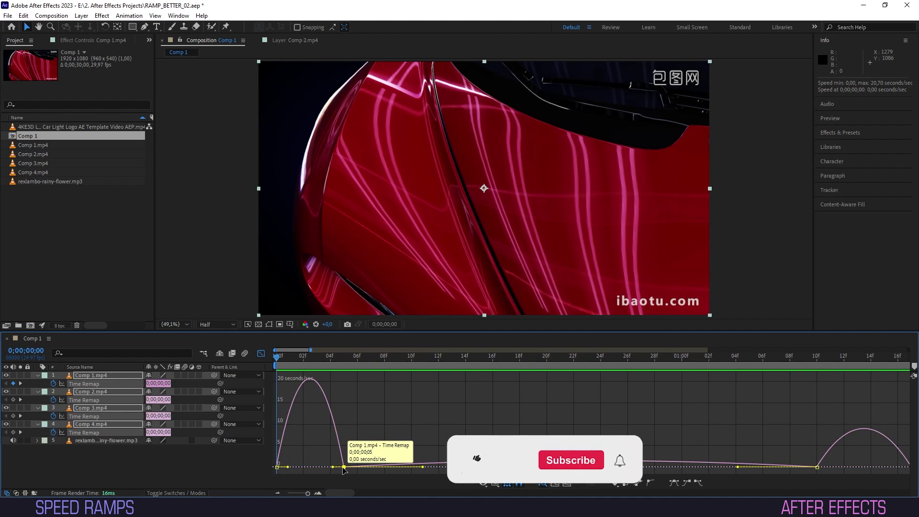
Step: Drag the 05f keyframe's influence left into a tall spike near 56 seconds/sec, then preview
left_click_drag(333, 466, 293, 472)
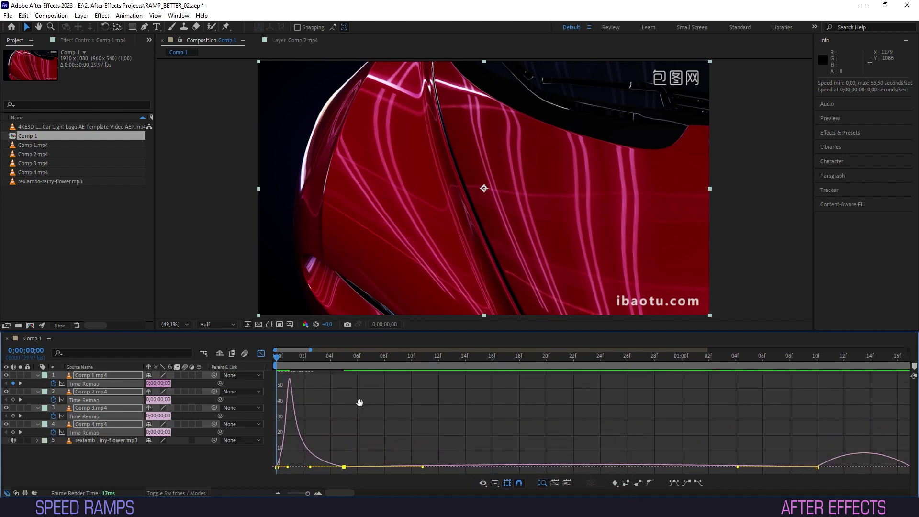
key("ctrl+z")
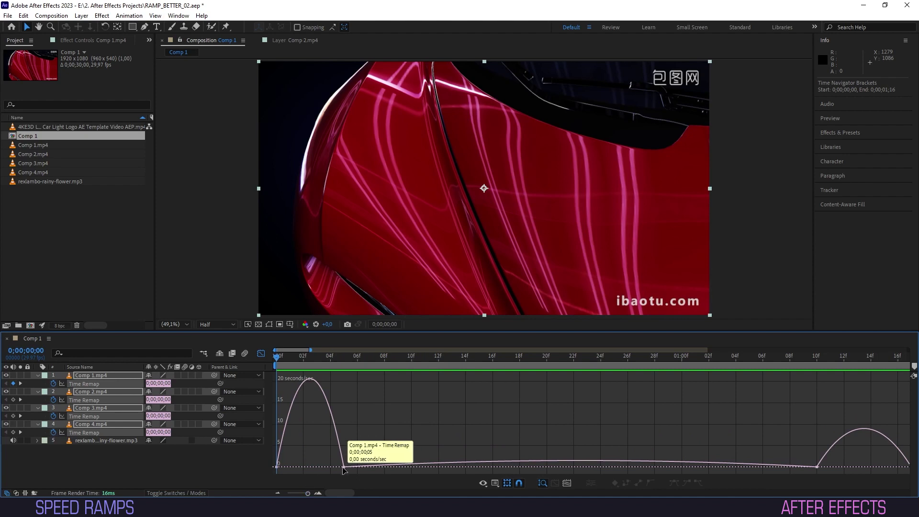
left_click(344, 466)
left_click_drag(332, 467, 310, 464)
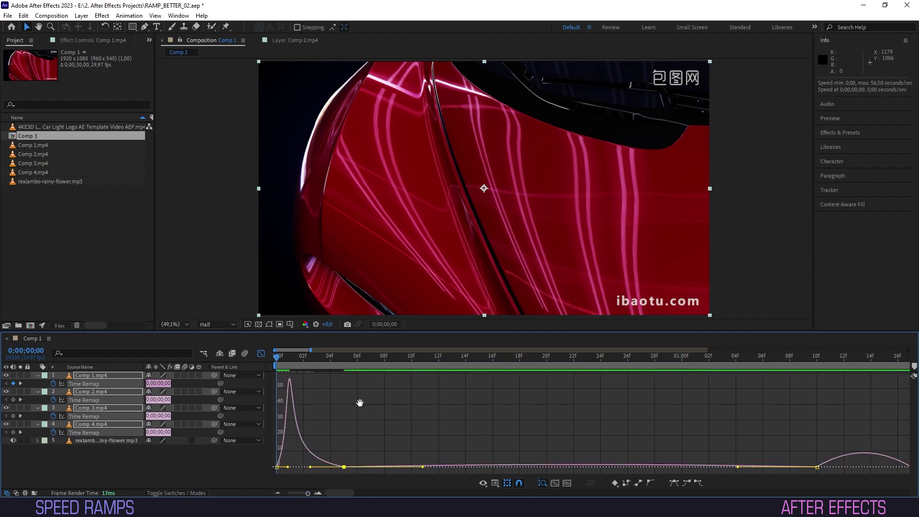
key("space")
key("space")
key("space")
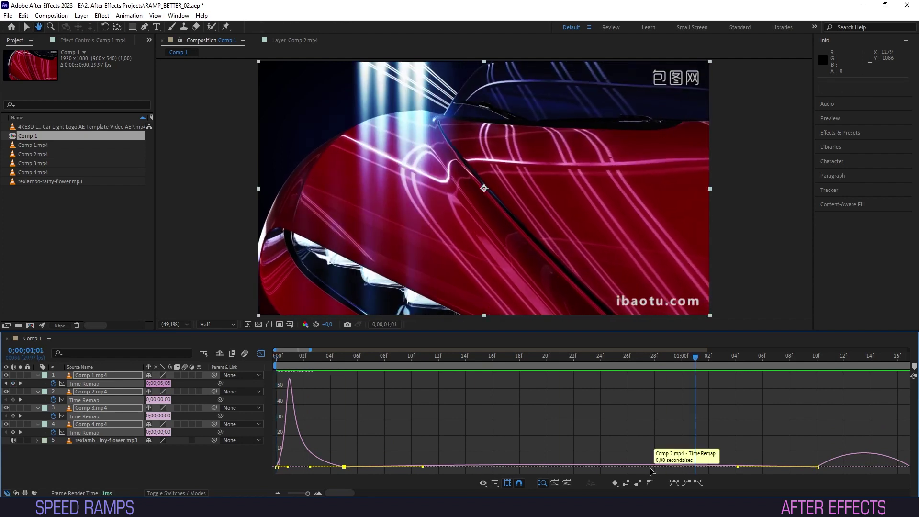
Step: Zoom the graph out and sharpen the 01;10 speed keyframe into a 20 seconds/sec peak
scroll(718, 439, "down", 1)
scroll(593, 445, "up", 1)
scroll(593, 445, "down", 1)
scroll(522, 449, "up", 2)
key("minus")
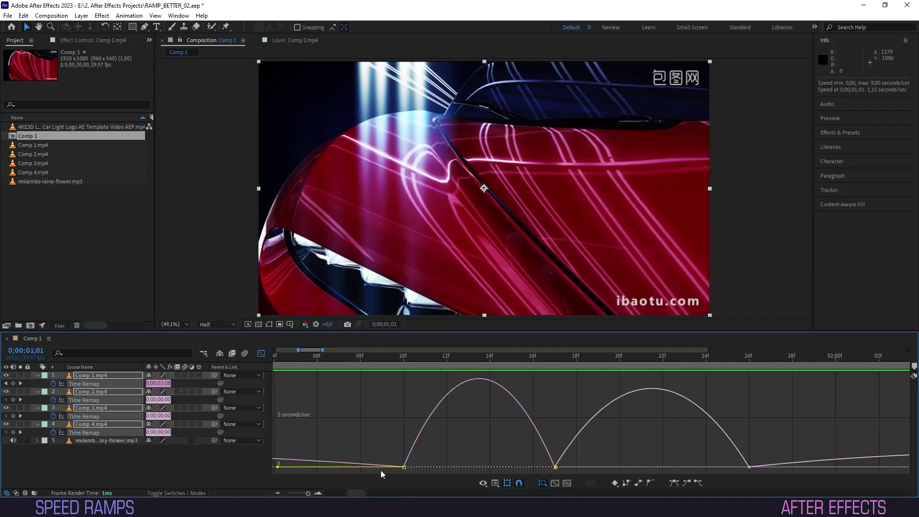
left_click(403, 466)
left_click_drag(431, 468, 500, 469)
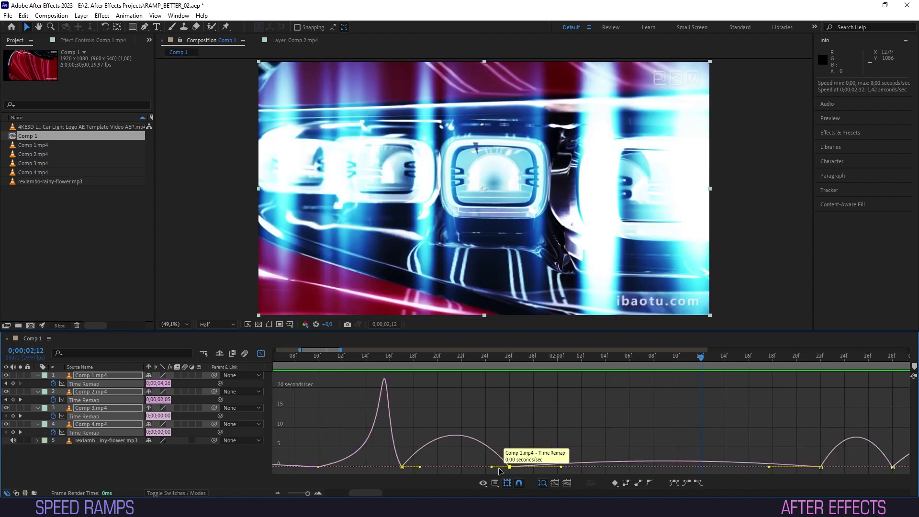
Step: Sharpen the remaining speed humps into narrow peaks, including the keyframe at 04;12
left_click_drag(499, 469, 445, 471)
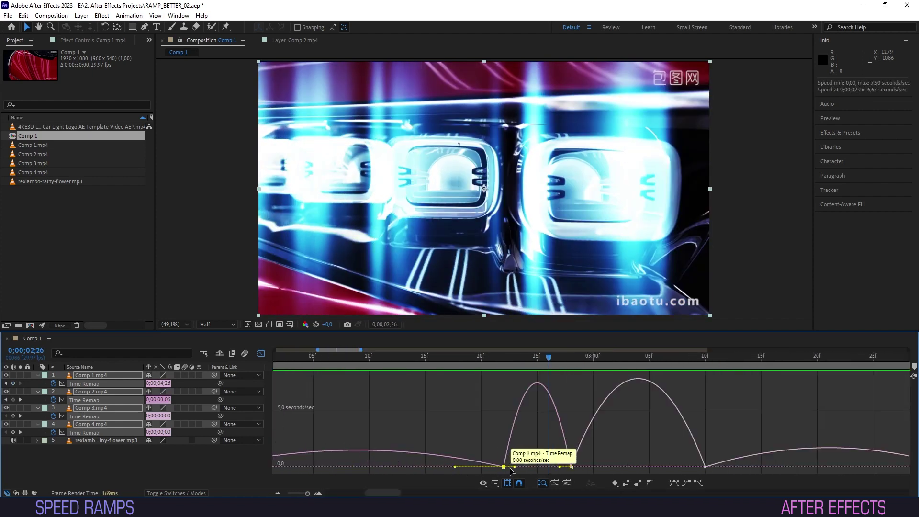
left_click_drag(511, 471, 527, 472)
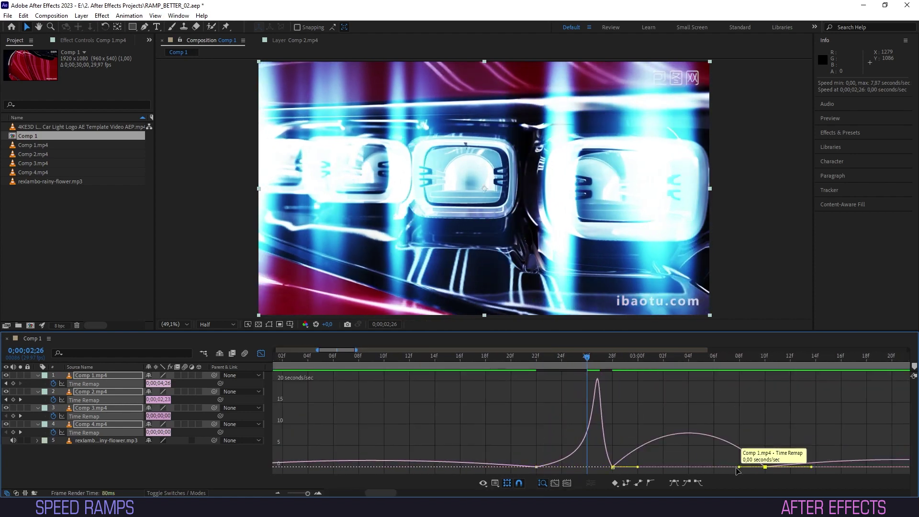
left_click_drag(738, 469, 677, 472)
scroll(677, 472, "down", 5)
left_click_drag(288, 469, 290, 469)
left_click(777, 468)
left_click_drag(771, 467, 762, 469)
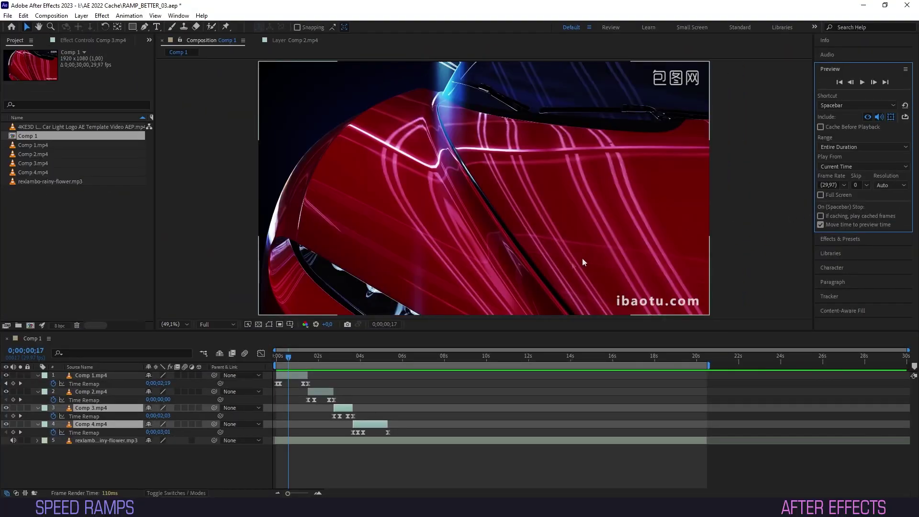
Step: Select the Comp 1.mp4, Comp 2.mp4, Comp 3.mp4 and Comp 4.mp4 layers together
left_click(103, 461)
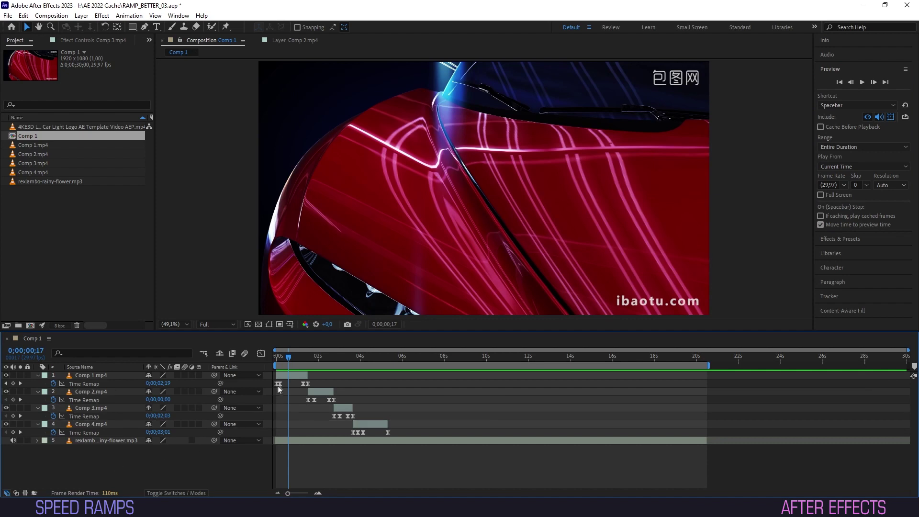
left_click(94, 385)
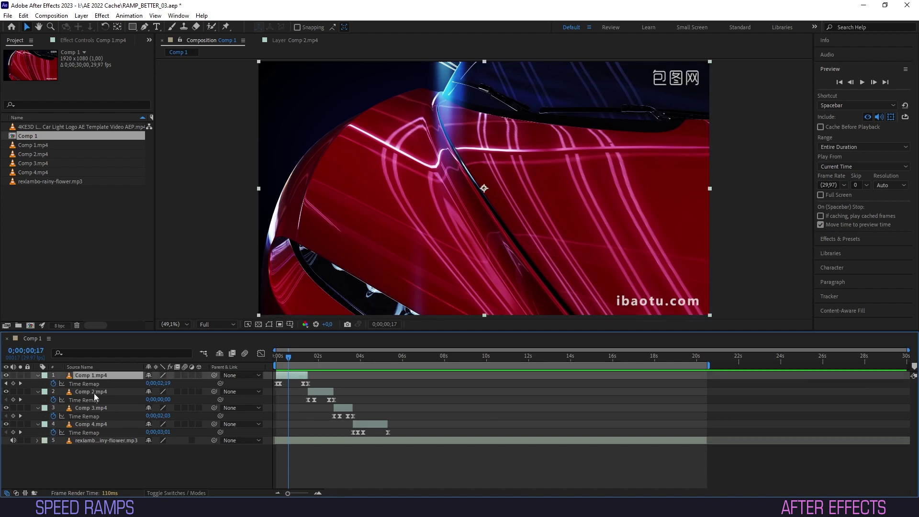
left_click(95, 393, "ctrl")
left_click(97, 408, "ctrl")
left_click(99, 425, "ctrl")
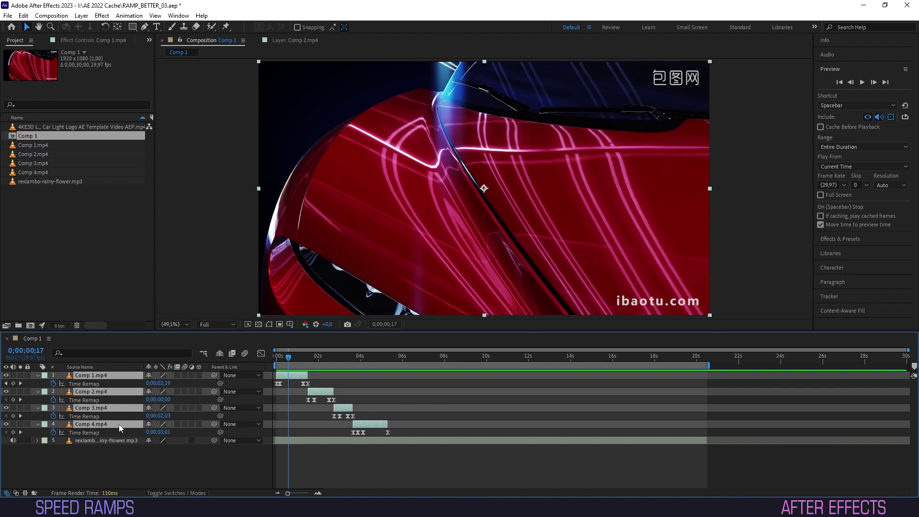
right_click(119, 428)
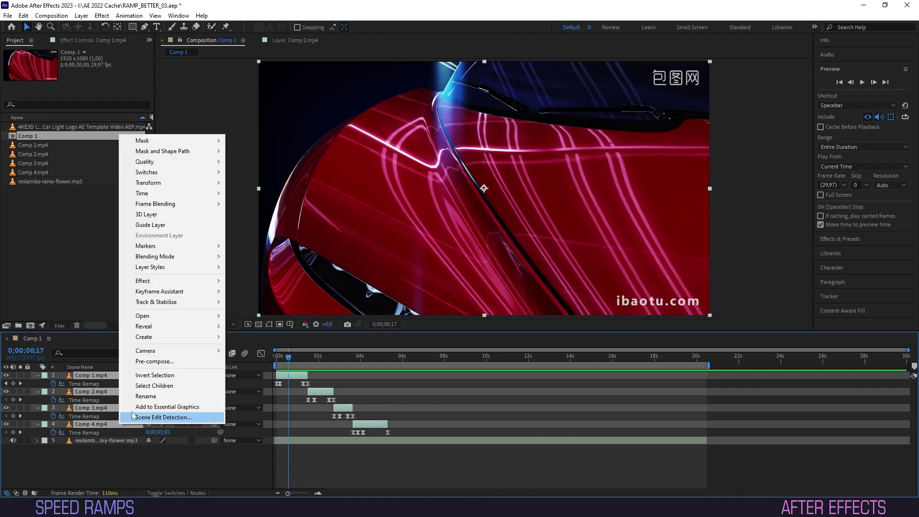
Step: Pre-compose the four selected car clips into Pre-comp 1
left_click(151, 361)
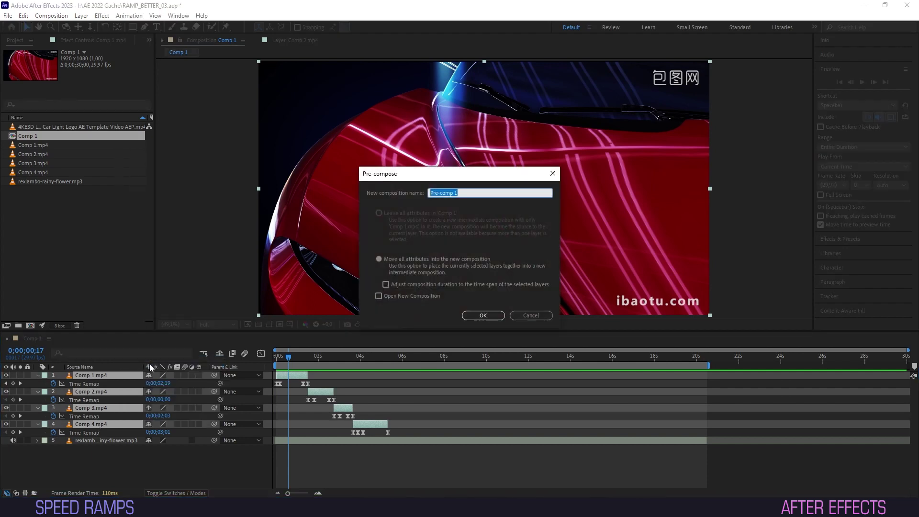
left_click(502, 317)
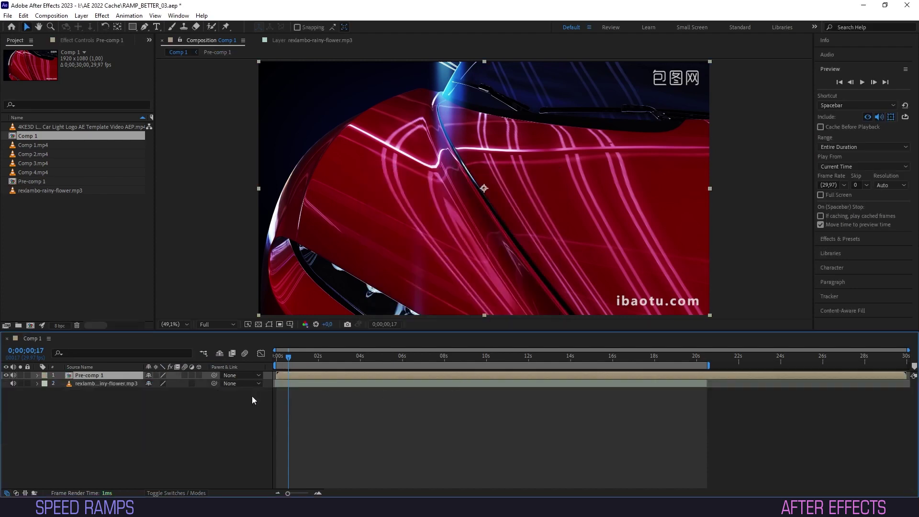
left_click(852, 70)
Step: Apply the RSMB effect from Effects & Presets to Pre-comp 1 and start editing its Blur Amount
left_click(845, 85)
left_click(848, 97)
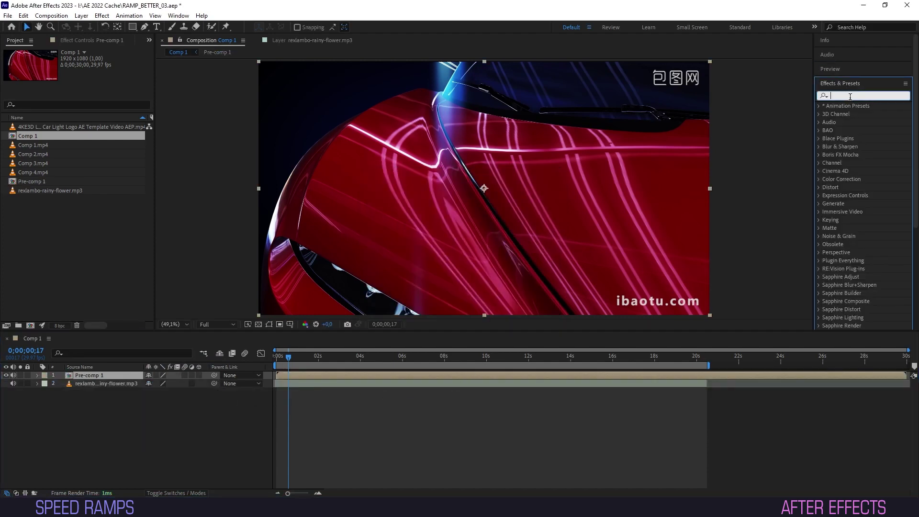
type("rsmb")
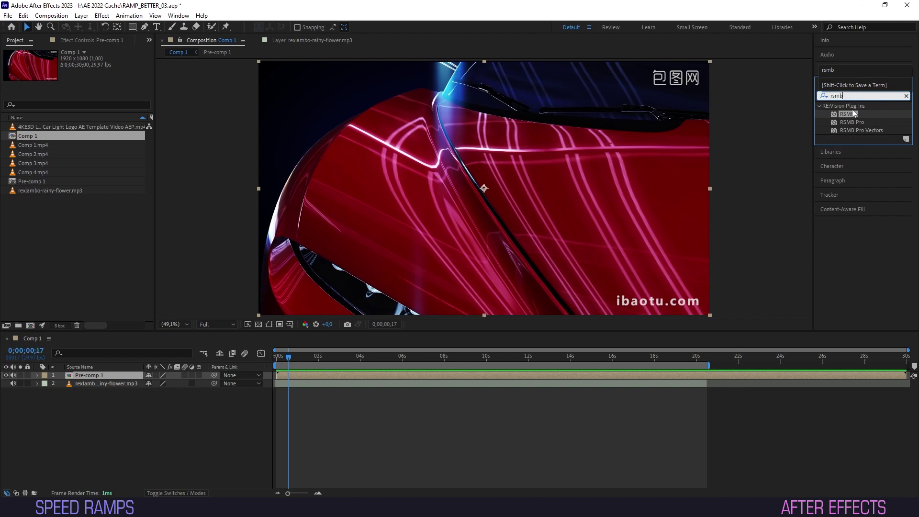
left_click_drag(847, 113, 93, 379)
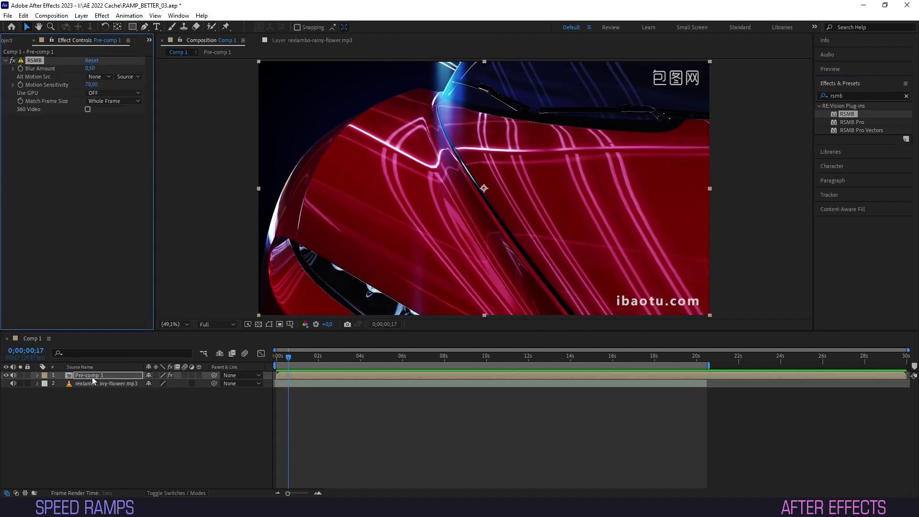
left_click(89, 69)
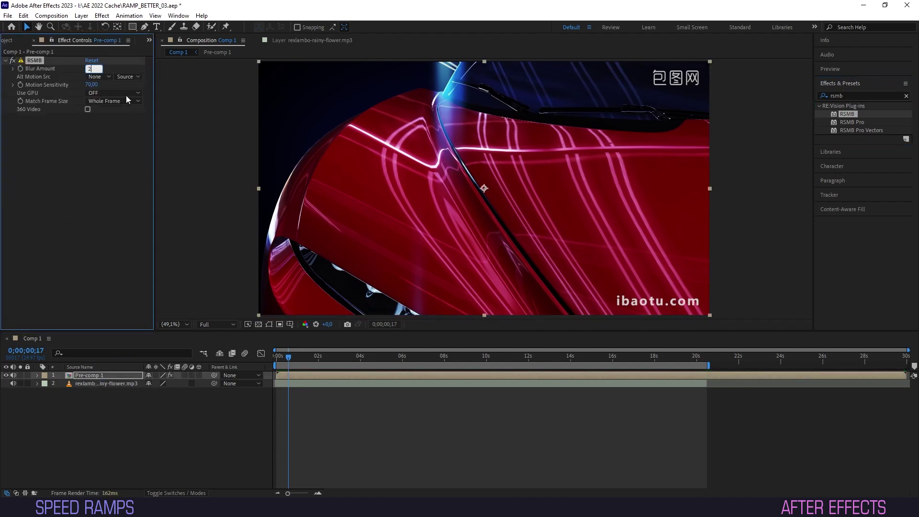